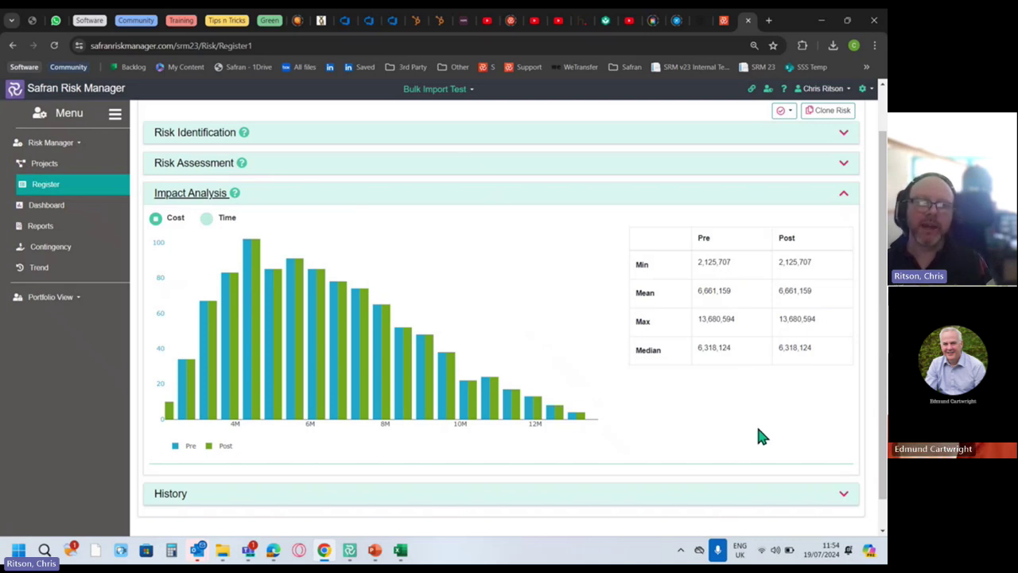
Switch the Impact Analysis chart to Time and back to Cost, then expand the History section.
left_click(206, 218)
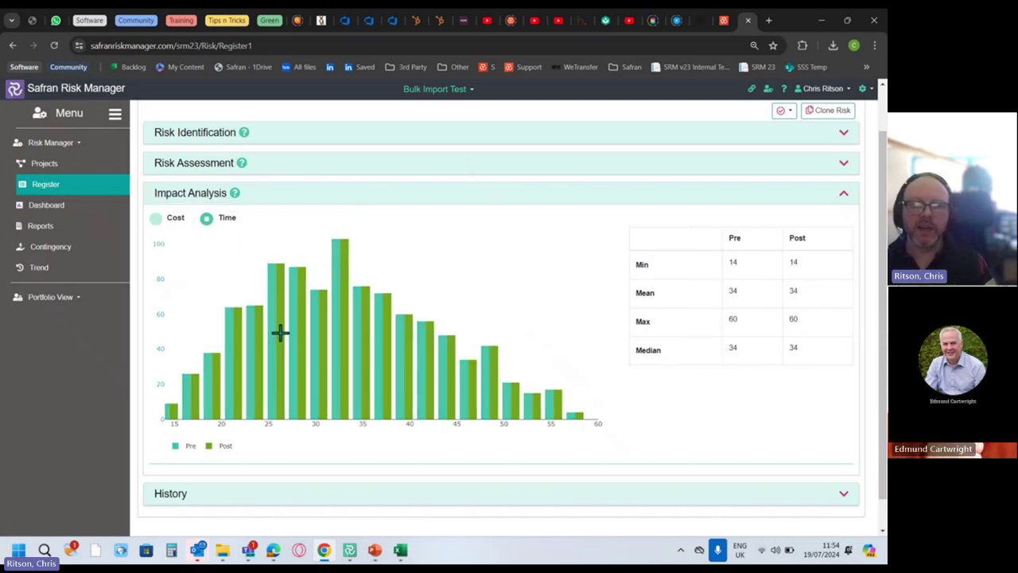
left_click(167, 224)
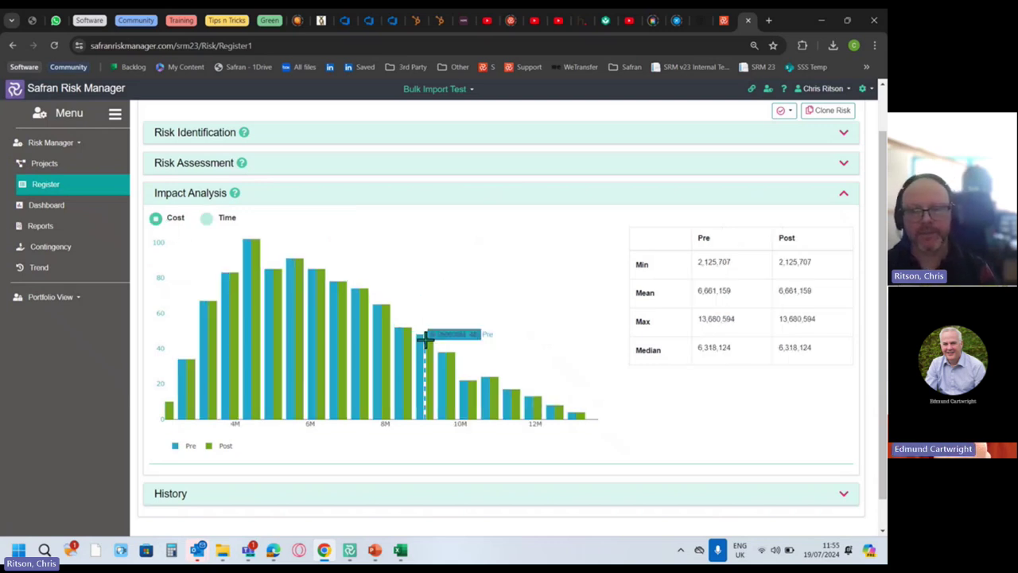
scroll(471, 443, "down", 1)
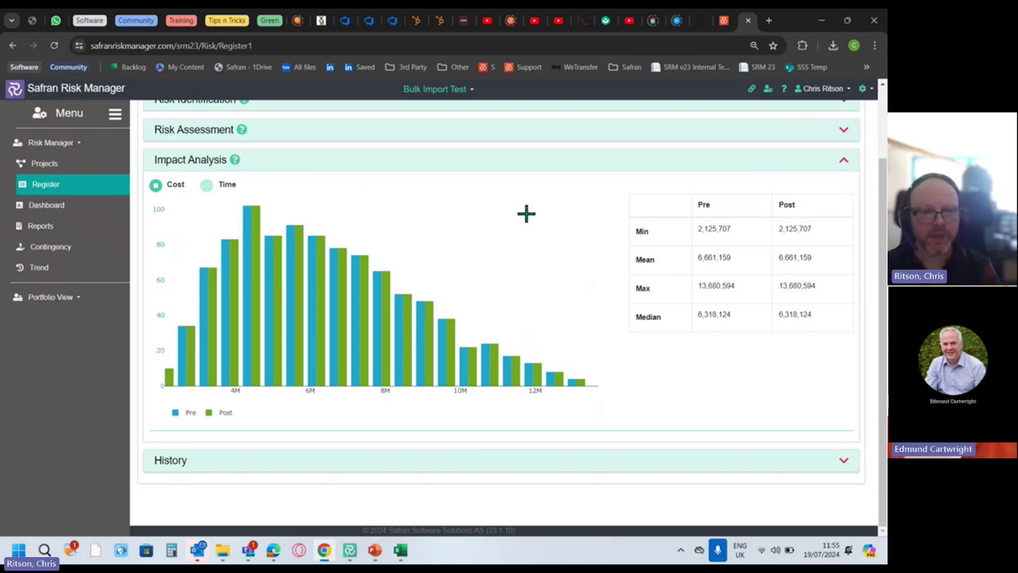
left_click(352, 465)
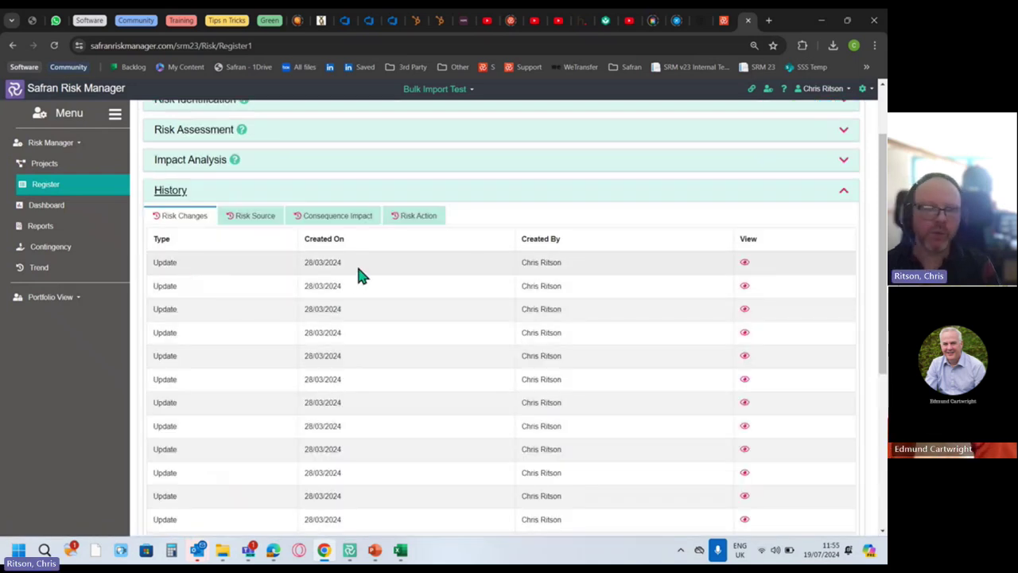
Scroll back up the risk page toward the risk tabs bar.
scroll(358, 227, "up", 1)
scroll(350, 214, "up", 2)
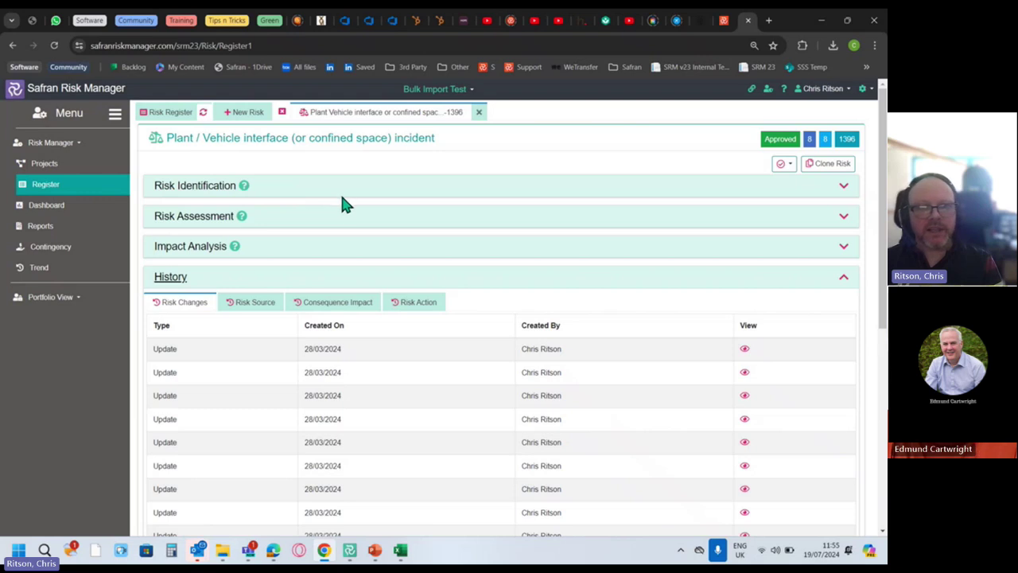
left_click(239, 116)
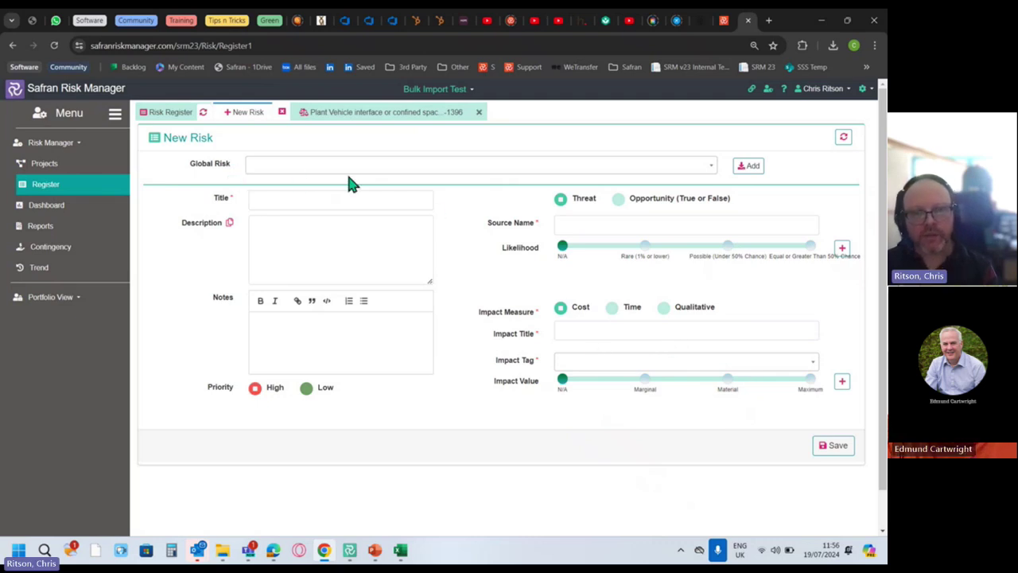
left_click(341, 198)
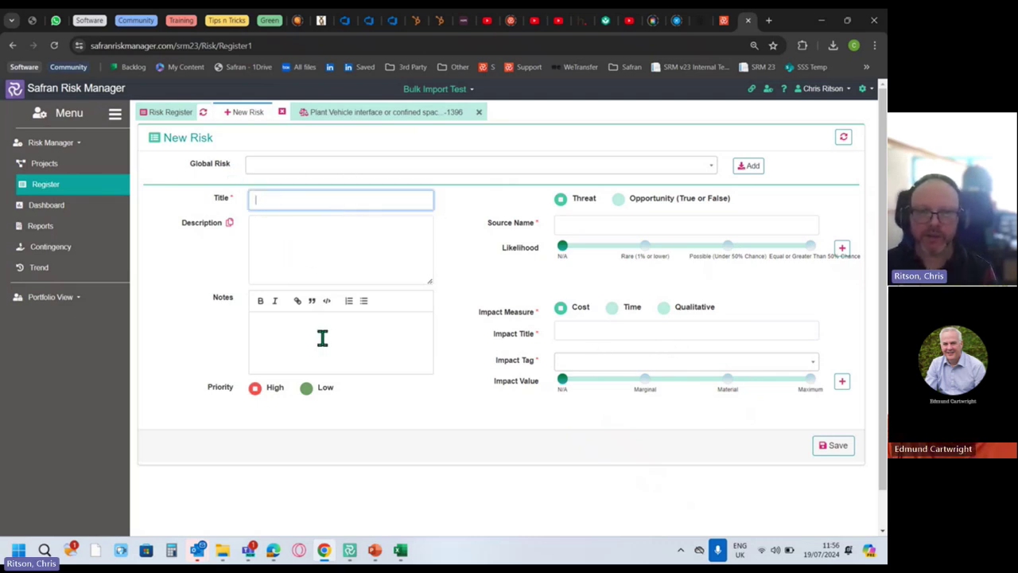
left_click(616, 226)
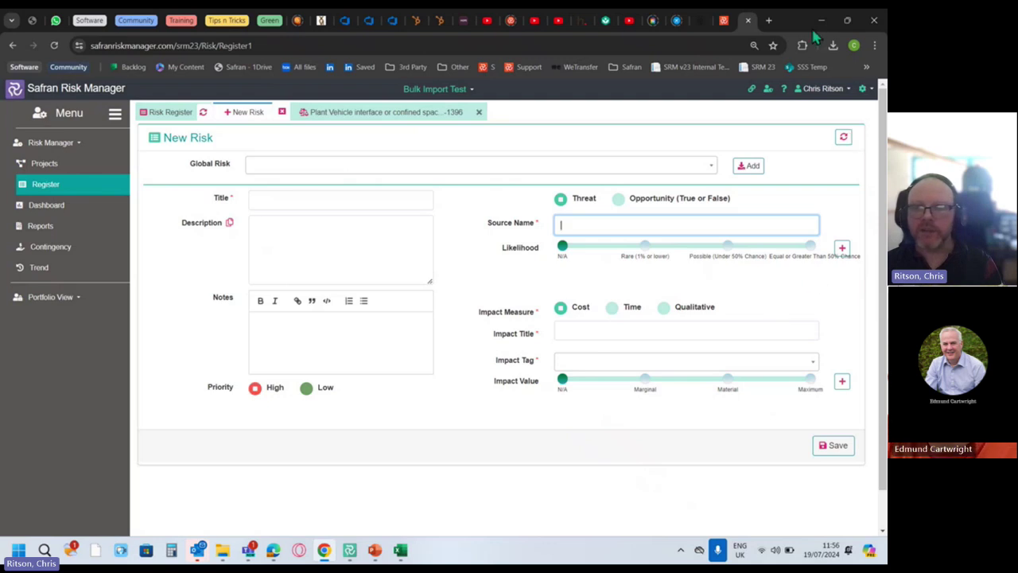
left_click(847, 21)
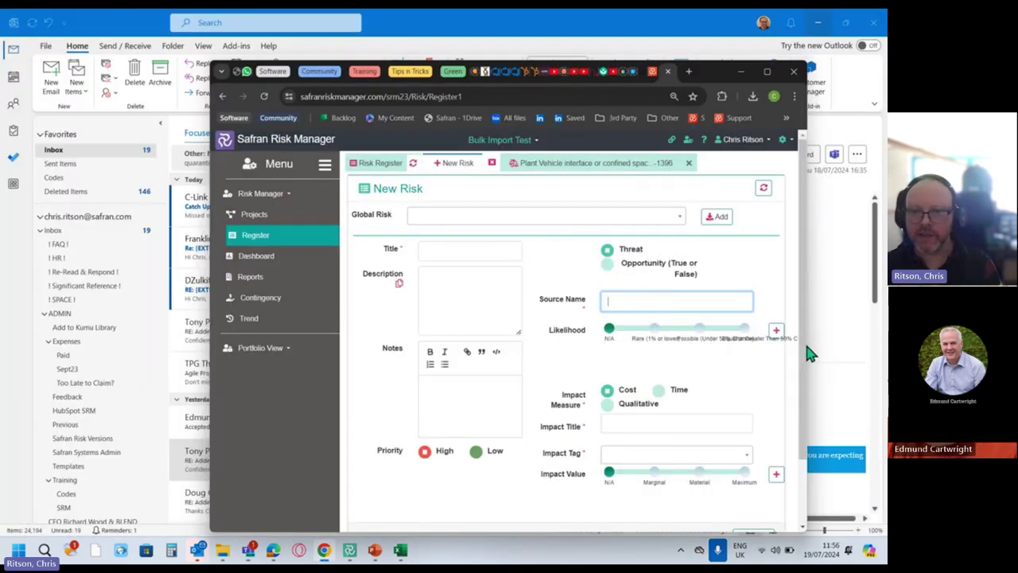
left_click_drag(808, 343, 386, 338)
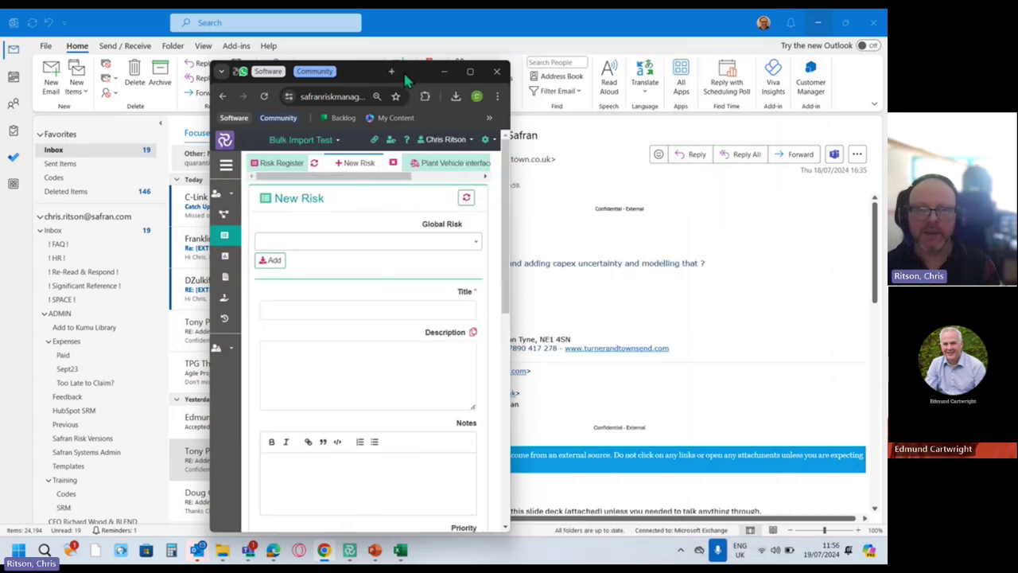
left_click_drag(403, 71, 555, 52)
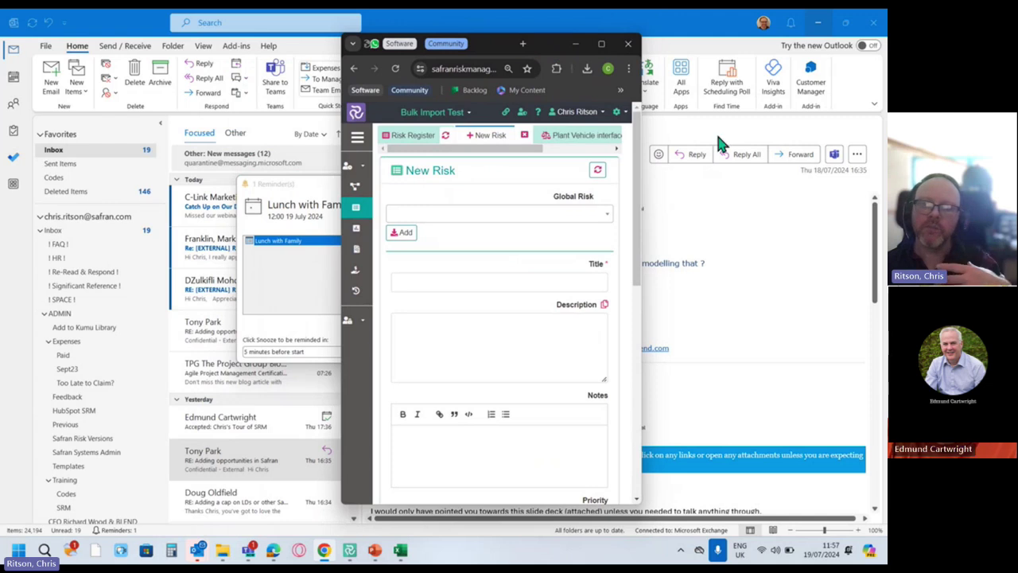
left_click(817, 24)
left_click(818, 29)
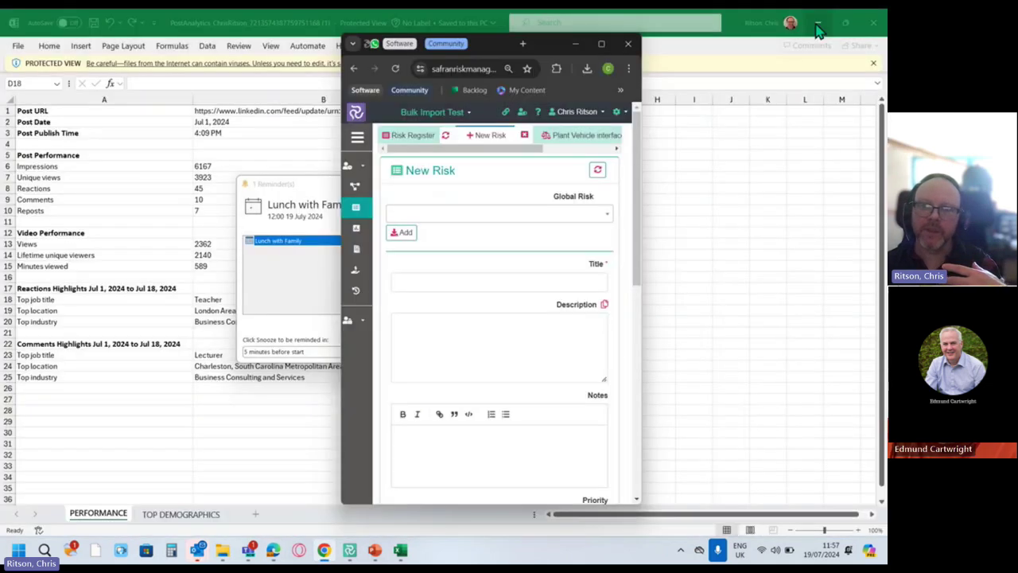
left_click(817, 28)
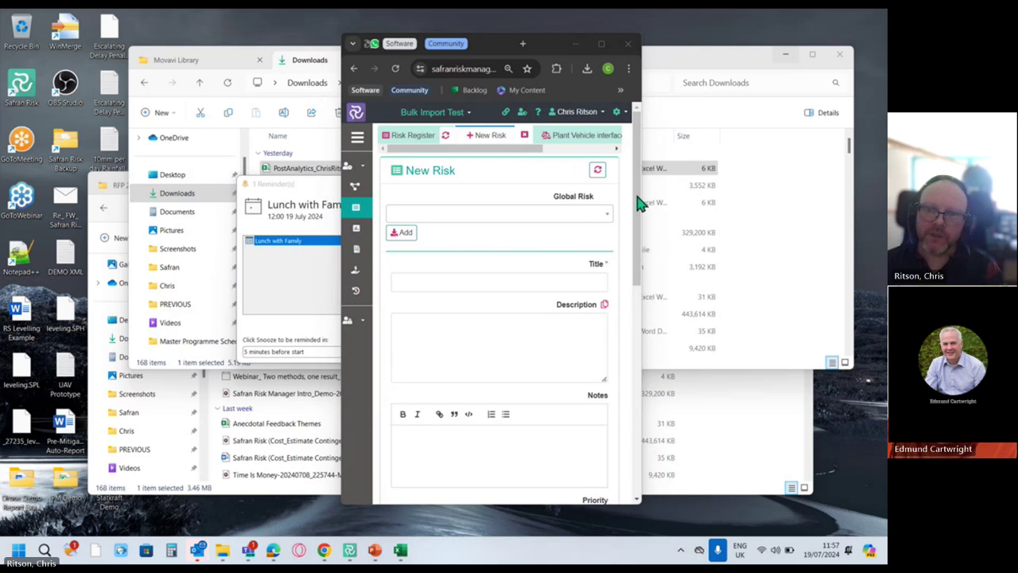
left_click_drag(640, 203, 652, 179)
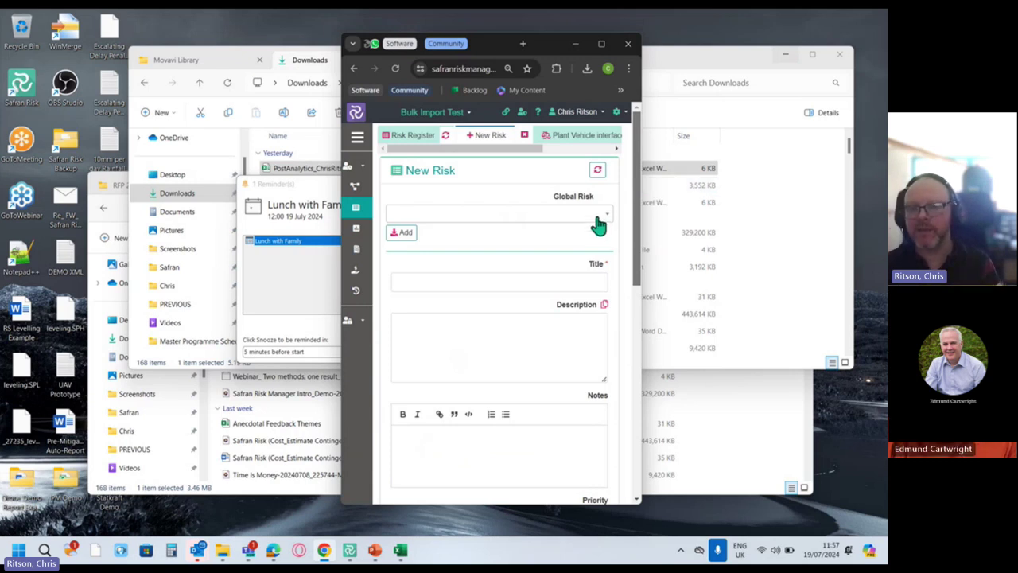
left_click(601, 44)
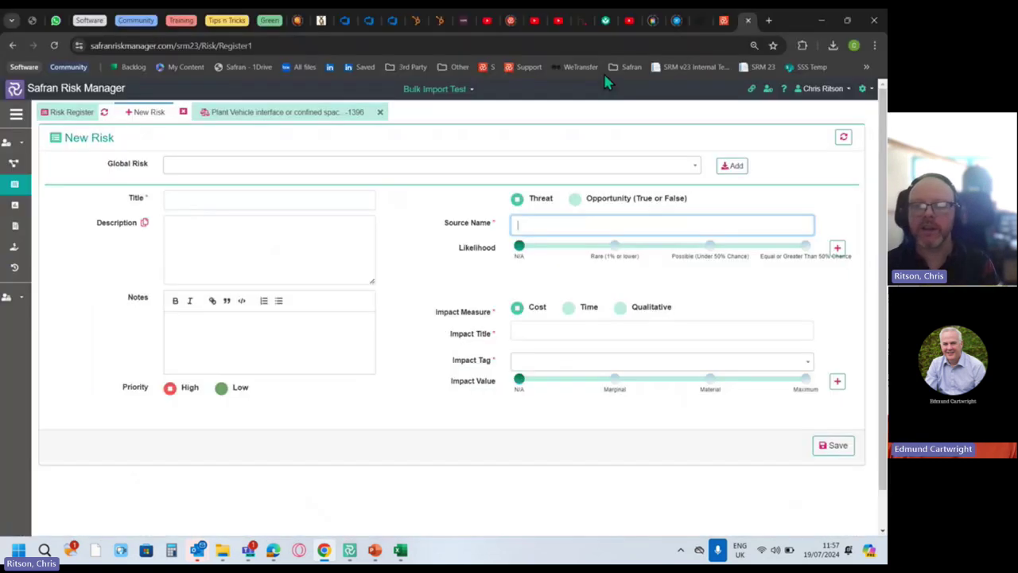
left_click(16, 252)
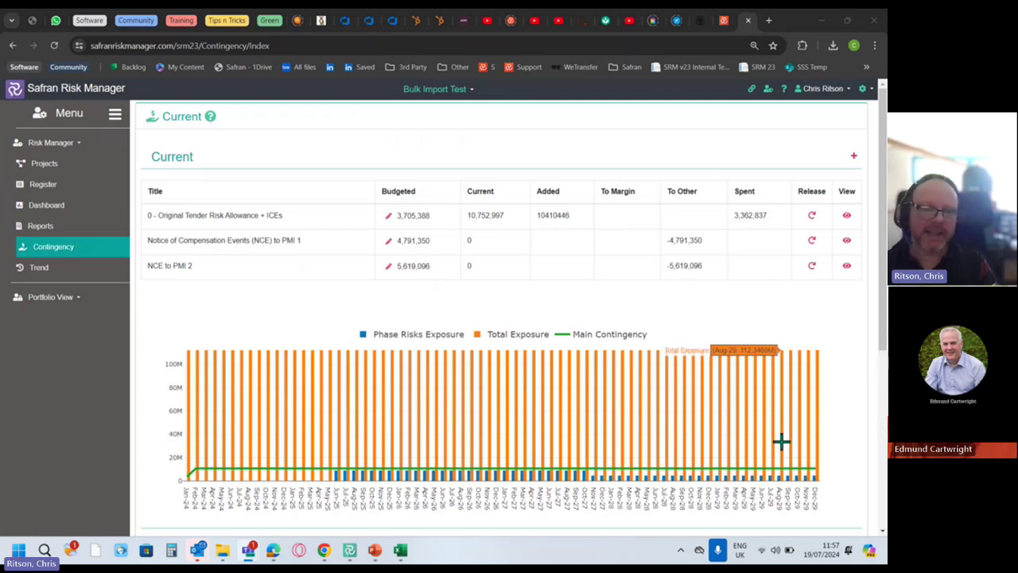
Review the contingency table and exposure chart, and hide the Cumulative-Pre curve from the histogram.
scroll(763, 428, "down", 2)
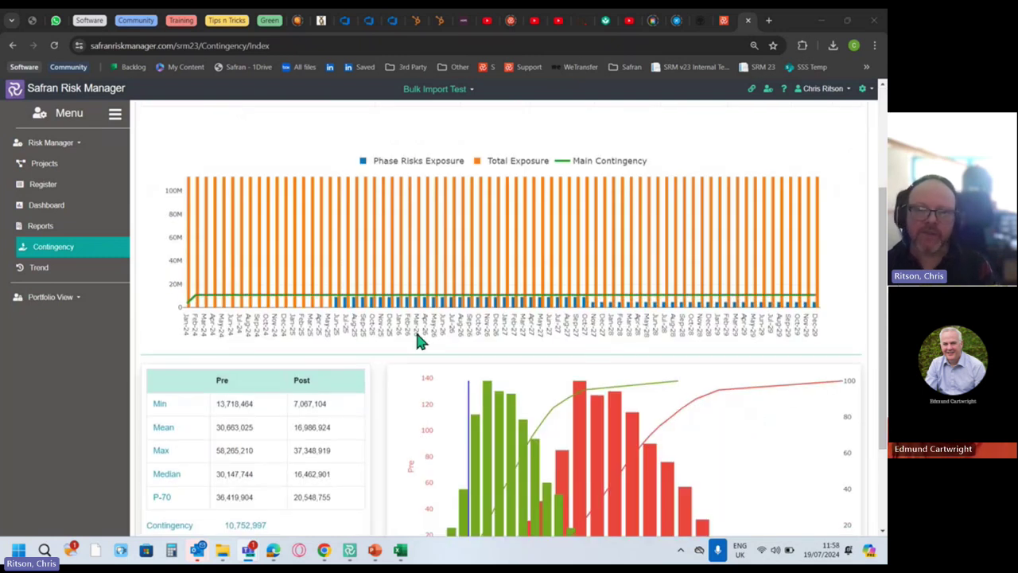
scroll(425, 319, "down", 1)
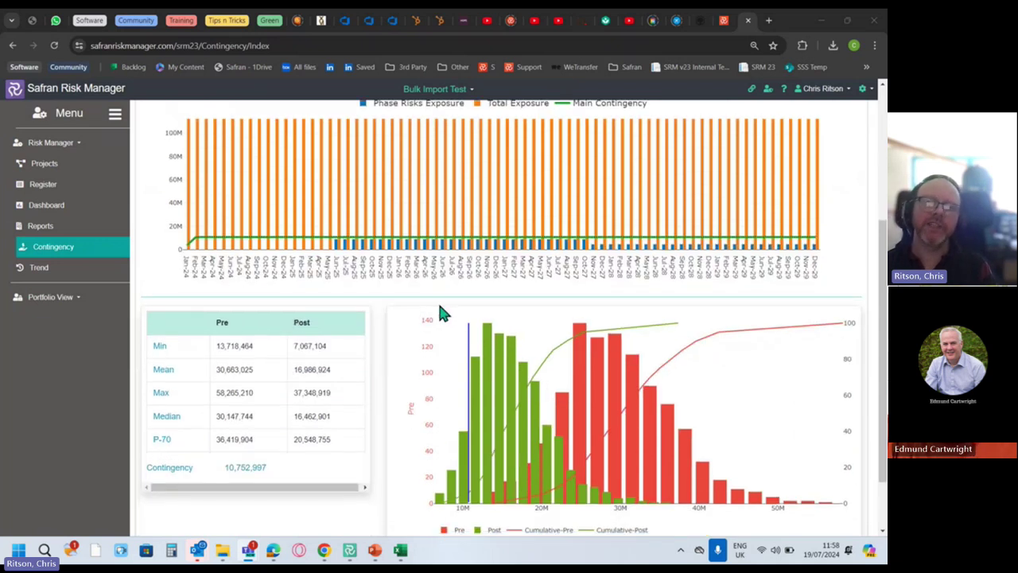
scroll(383, 286, "up", 2)
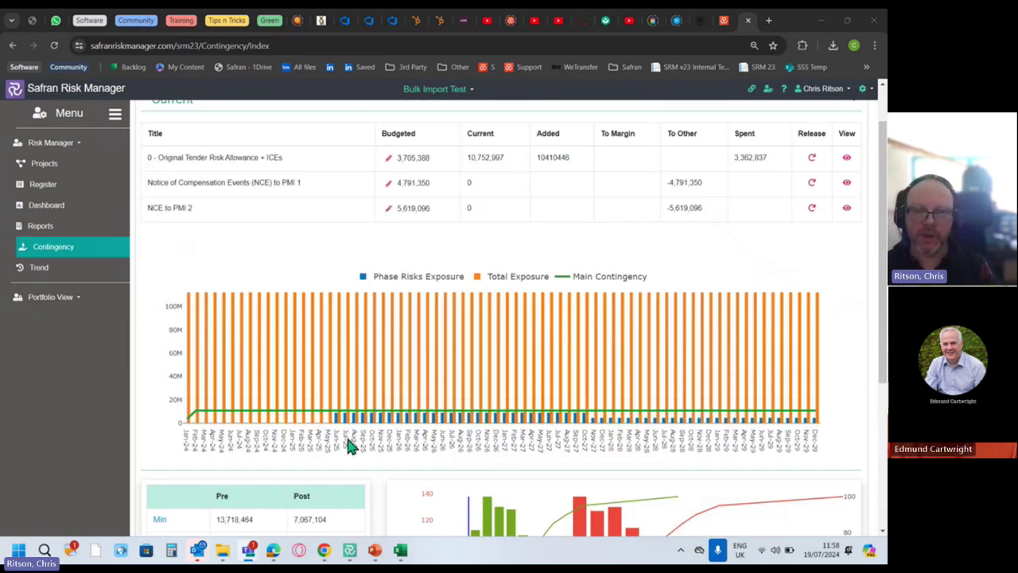
mouse_move(377, 422)
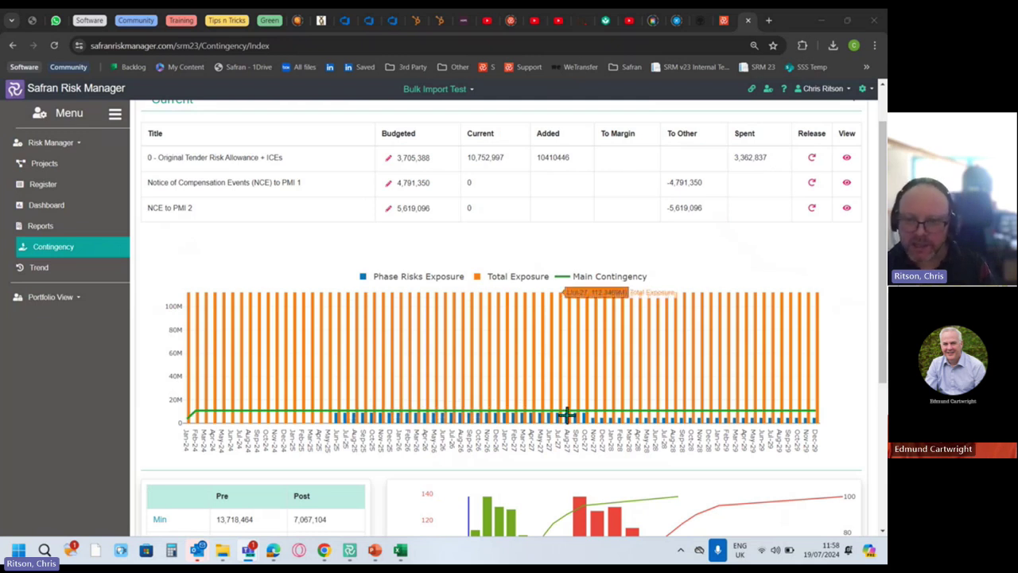
mouse_move(617, 418)
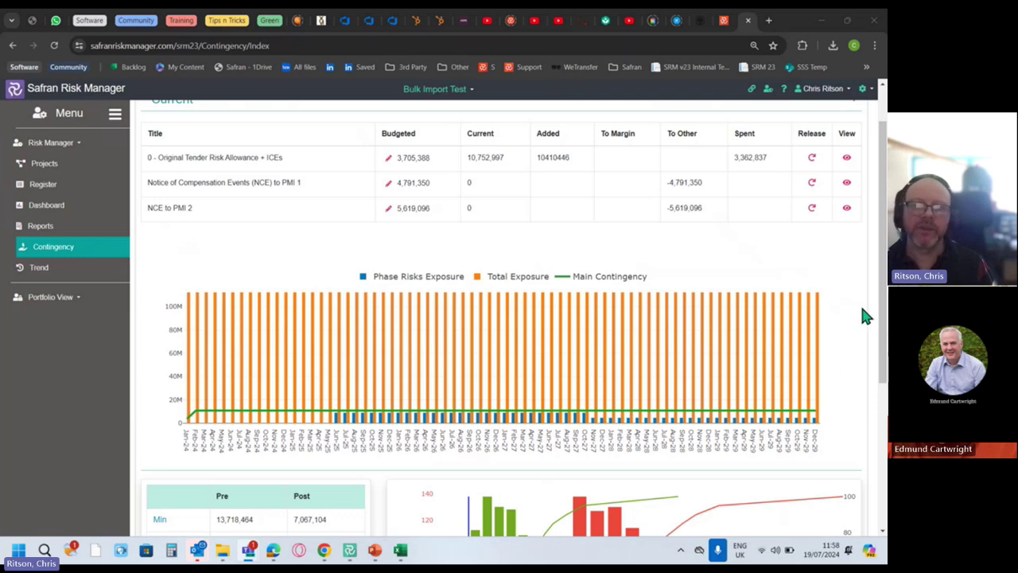
scroll(370, 371, "down", 5)
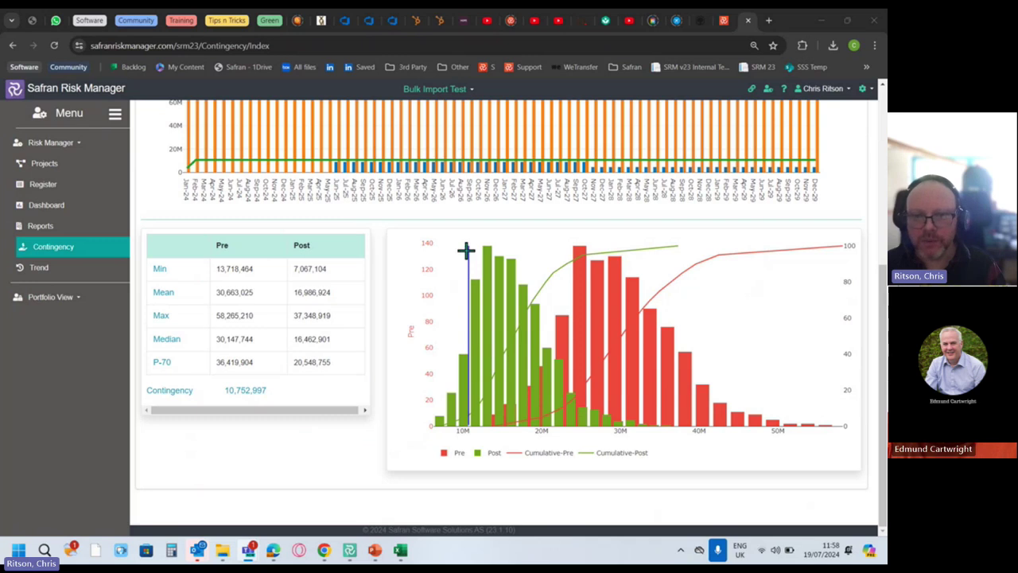
left_click(529, 452)
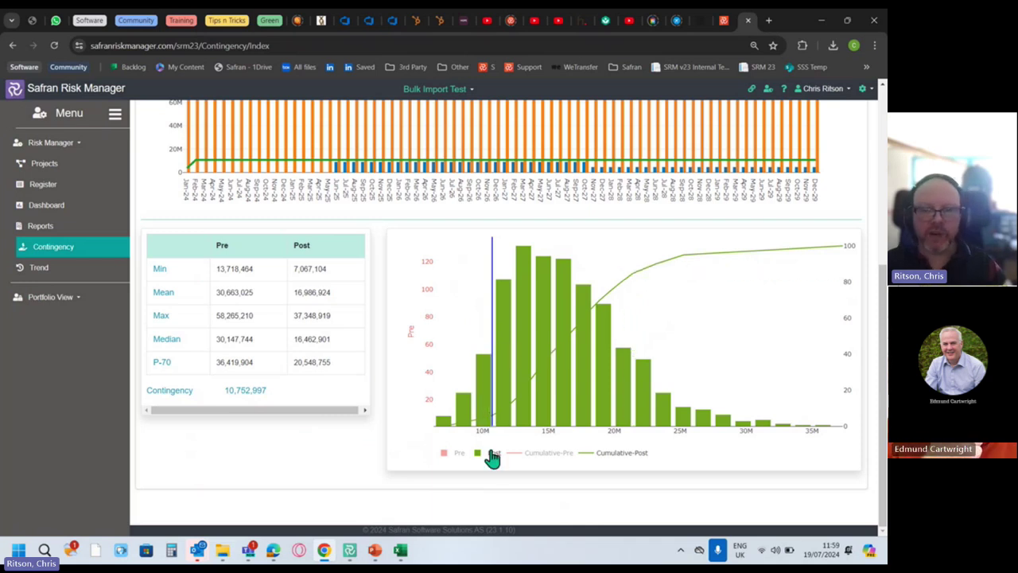
left_click(452, 457)
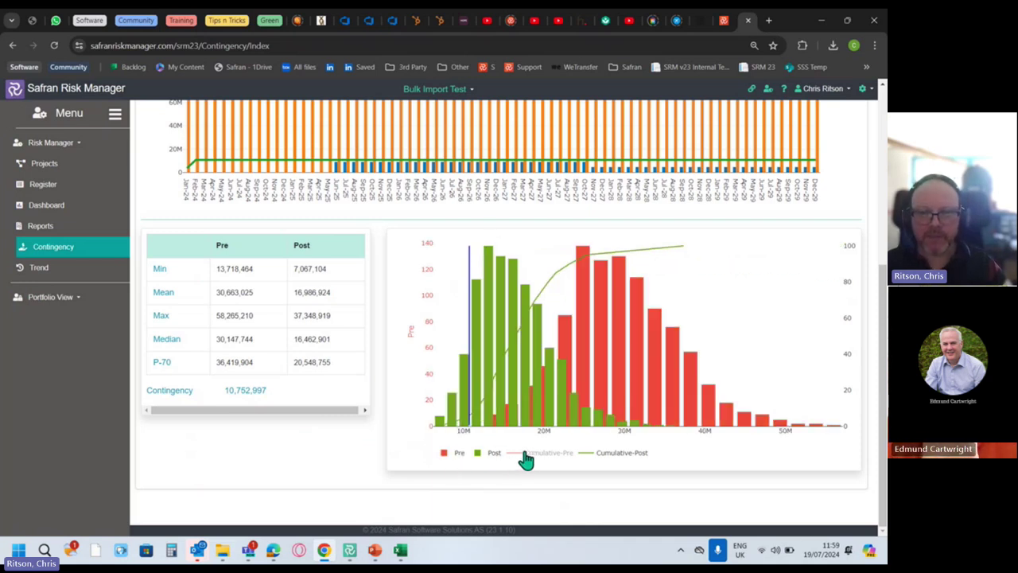
left_click(524, 458)
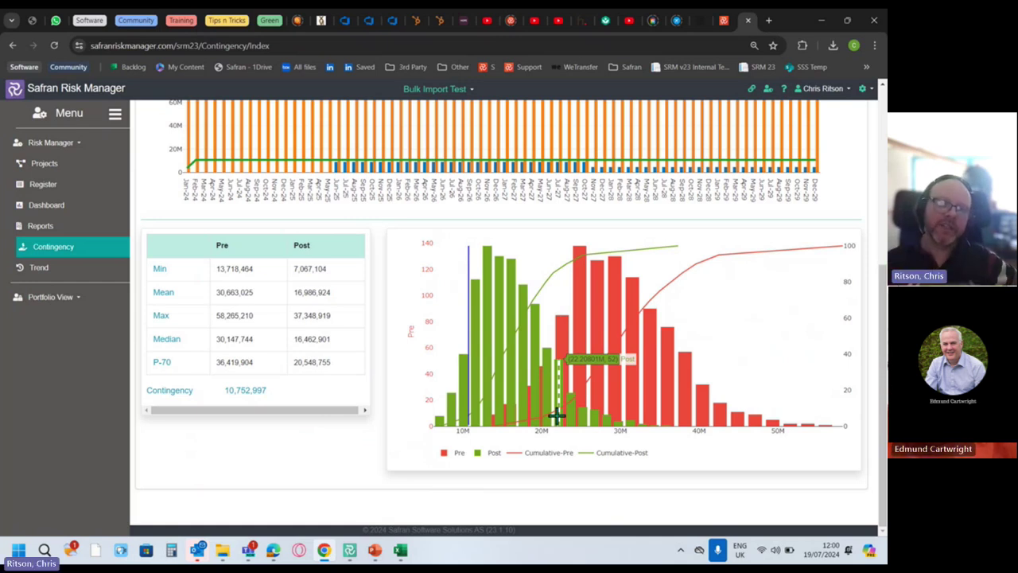
scroll(488, 397, "up", 3)
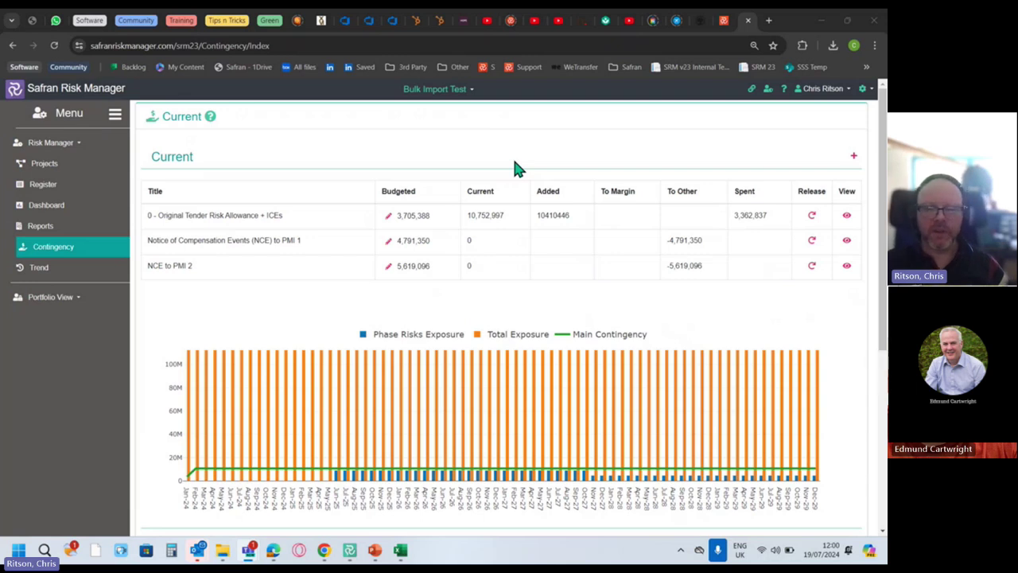
Select every Headquarters project in Portfolio View > Projects and load the selection.
left_click(64, 297)
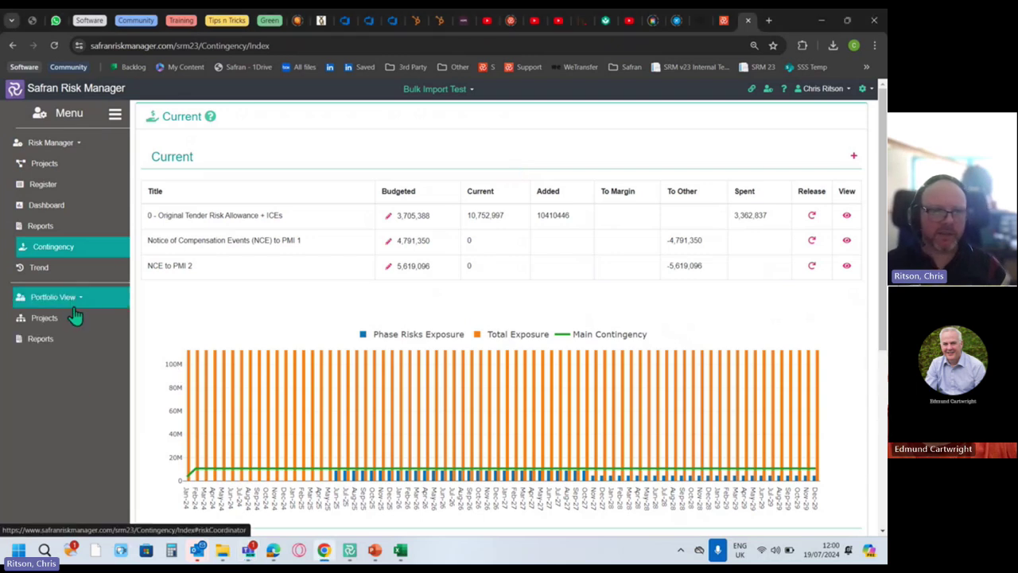
left_click(50, 328)
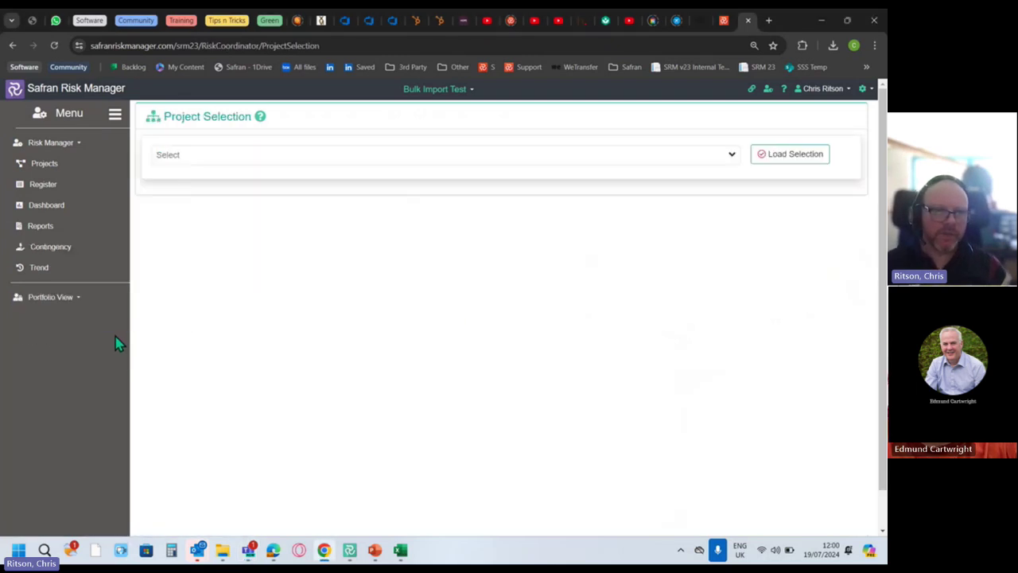
left_click(327, 153)
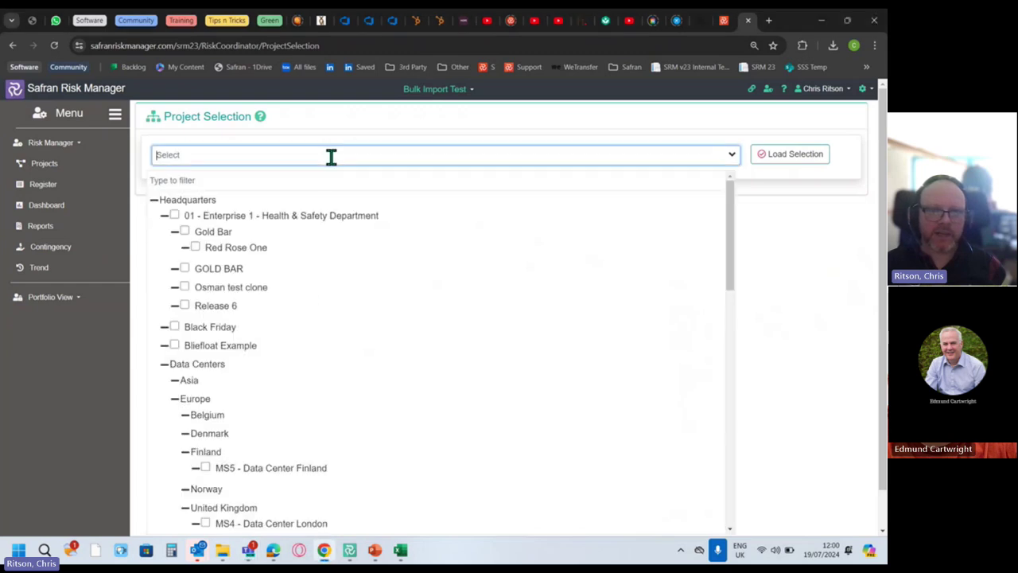
left_click(153, 201)
left_click(166, 202)
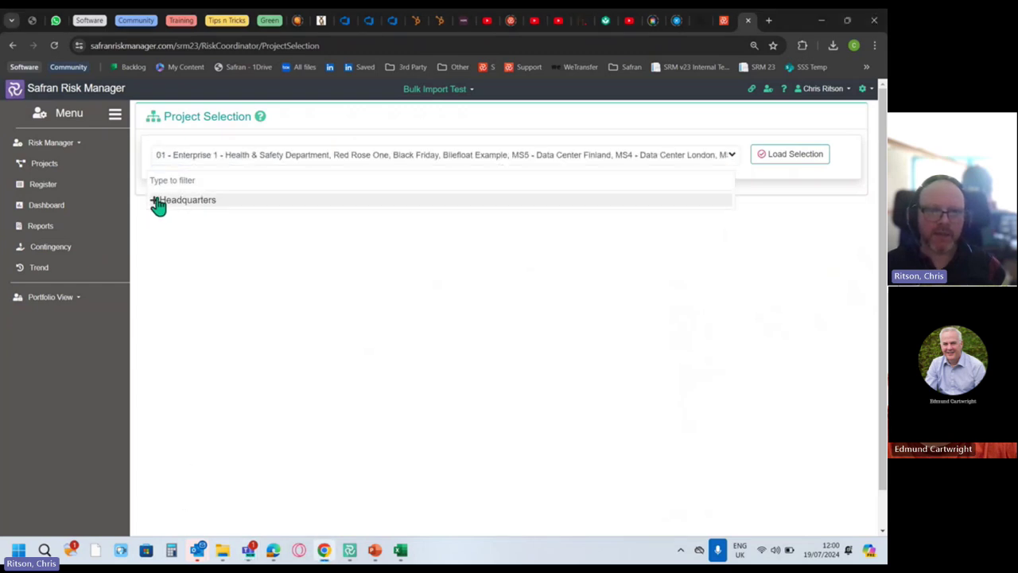
left_click(790, 155)
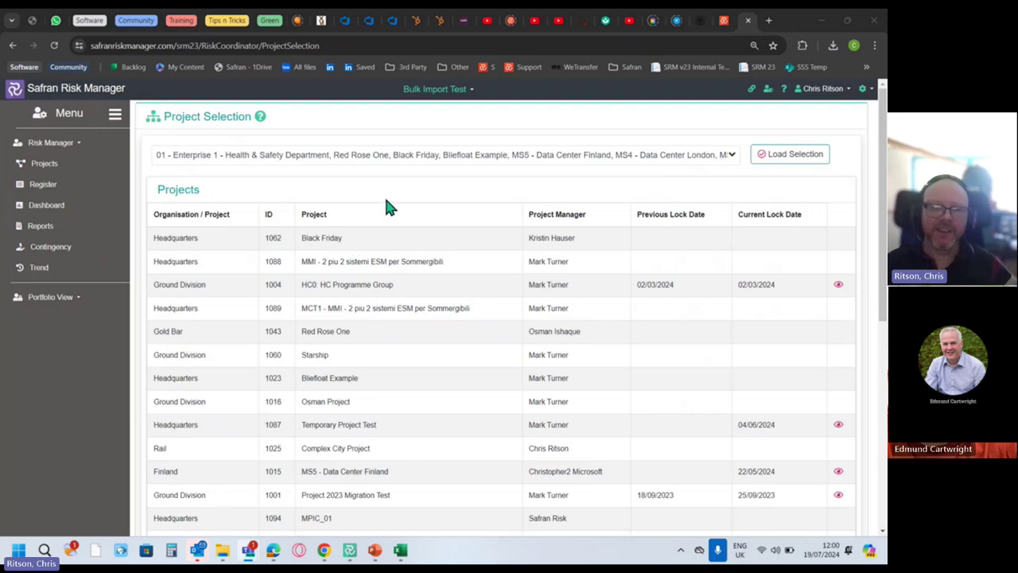
Open the Basic Project Details report from Portfolio View > Reports.
scroll(366, 239, "down", 5)
scroll(302, 376, "up", 5)
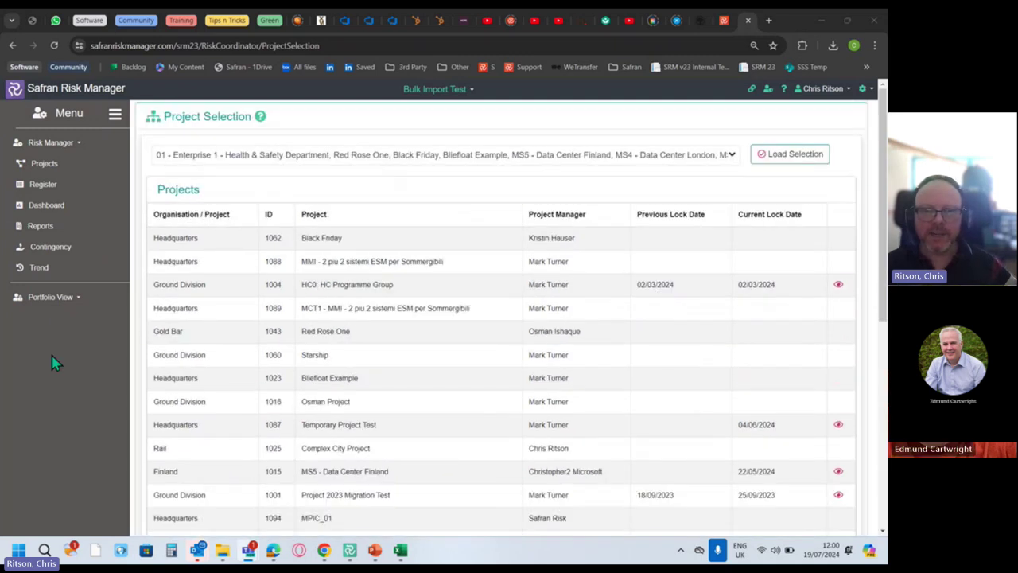
left_click(50, 297)
left_click(40, 339)
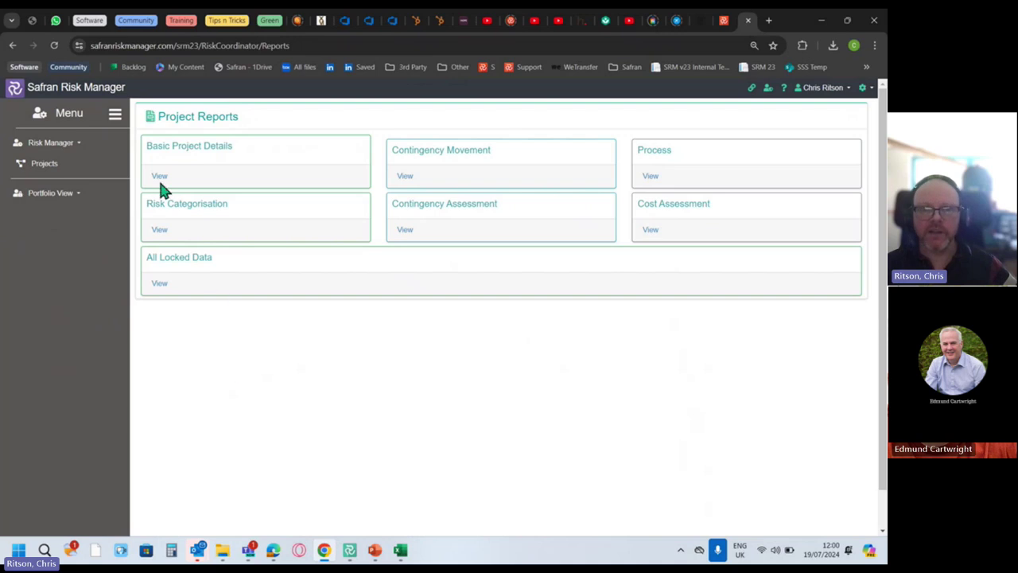
left_click(162, 187)
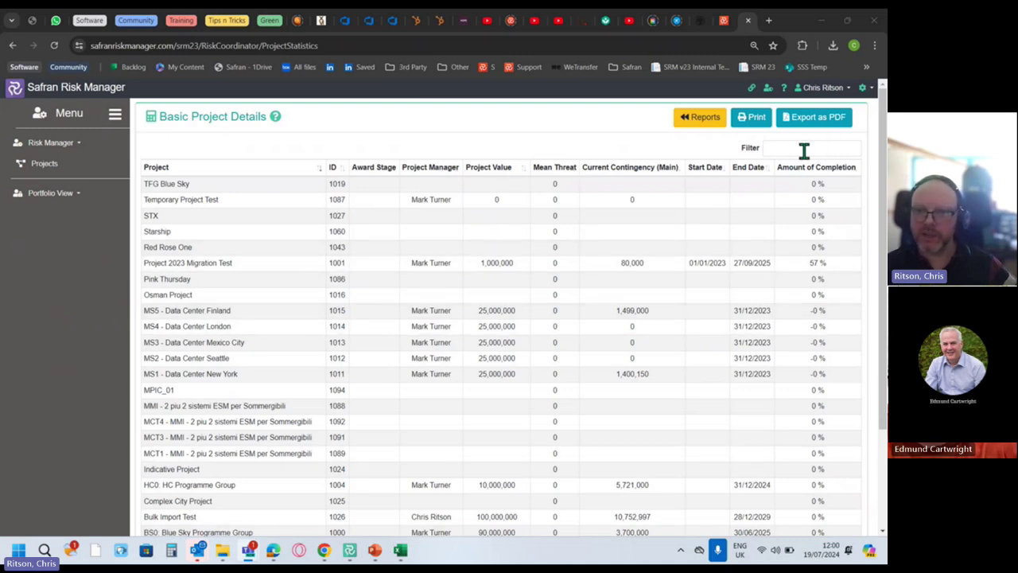
Scroll through the project values and contingency totals, then return to the Project Reports list.
scroll(823, 186, "down", 1)
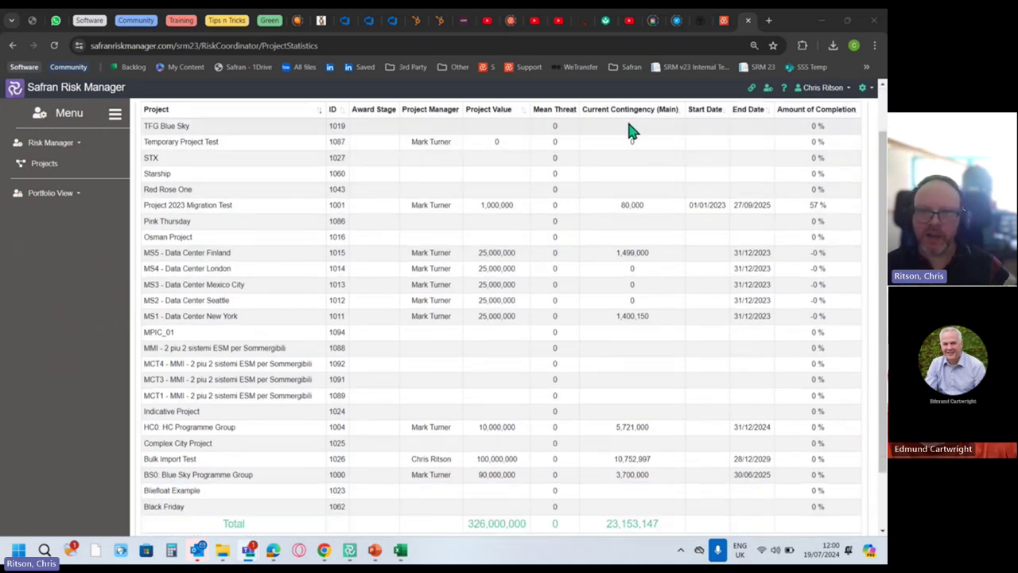
scroll(636, 332, "down", 1)
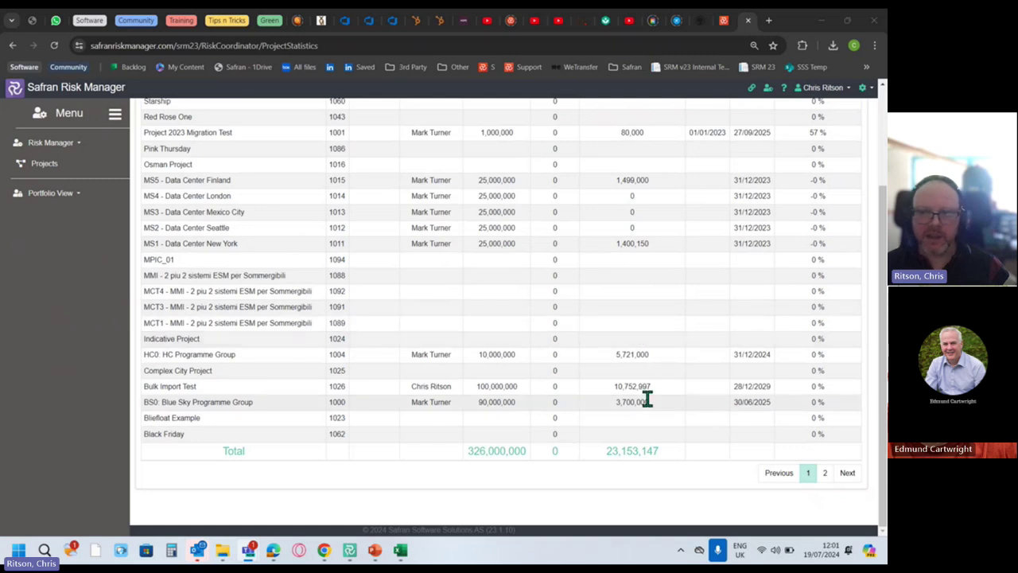
scroll(645, 393, "up", 2)
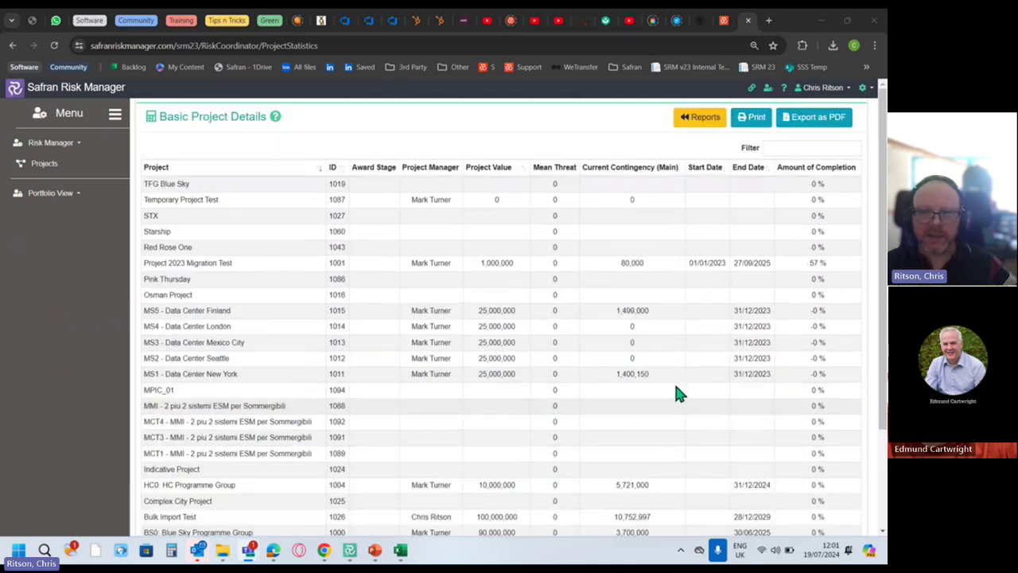
left_click(46, 196)
left_click(37, 238)
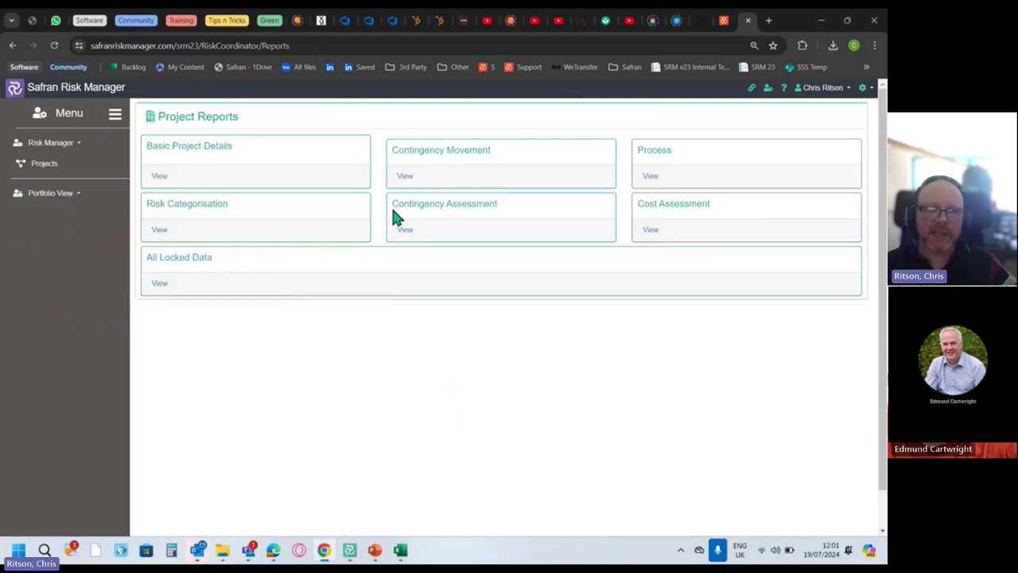
Open the Contingency Movement report and scroll through its totals and per-project bar charts.
left_click(405, 178)
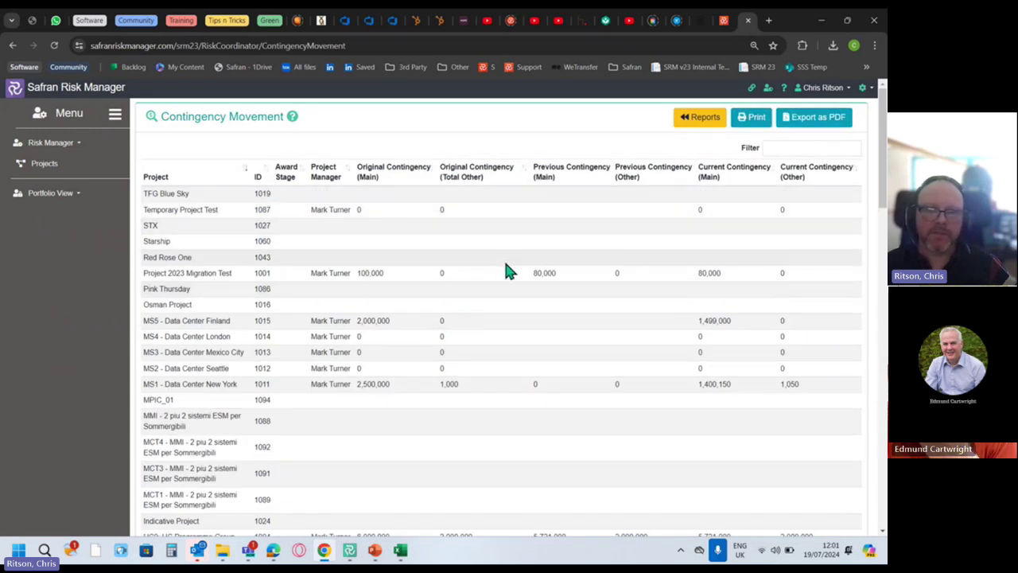
scroll(506, 209, "down", 5)
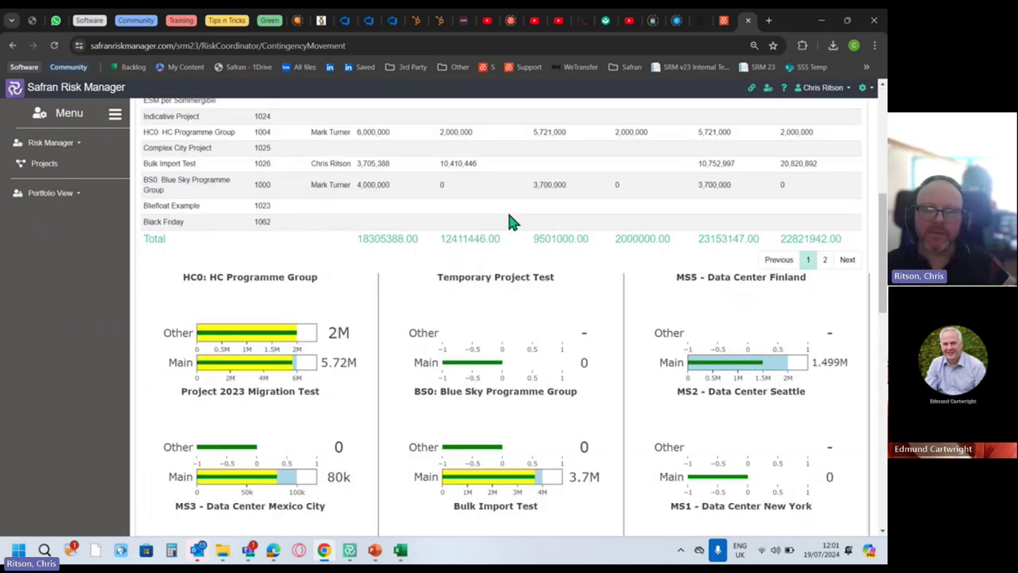
scroll(506, 209, "up", 3)
scroll(510, 254, "down", 4)
scroll(234, 254, "down", 1)
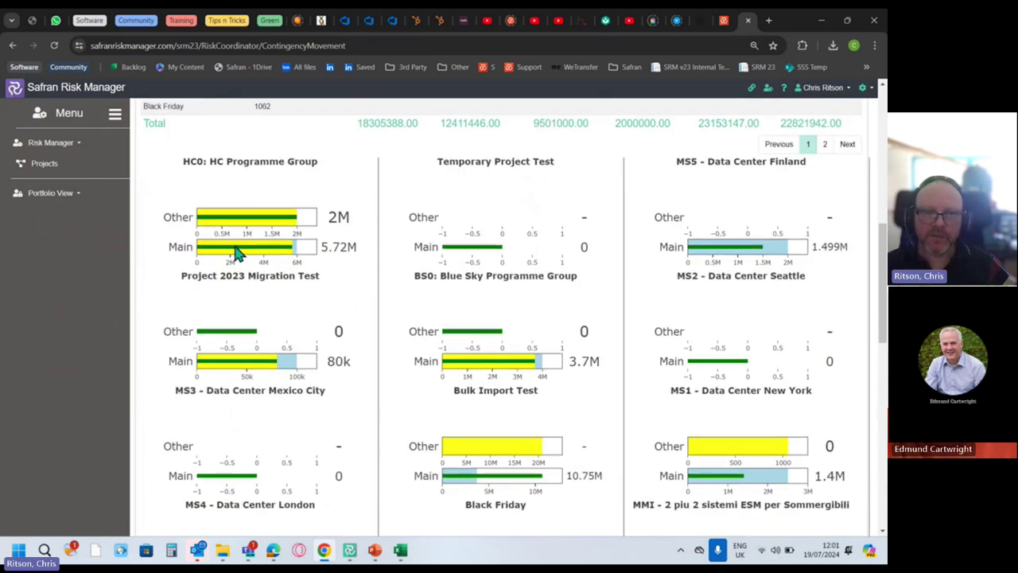
scroll(347, 334, "down", 5)
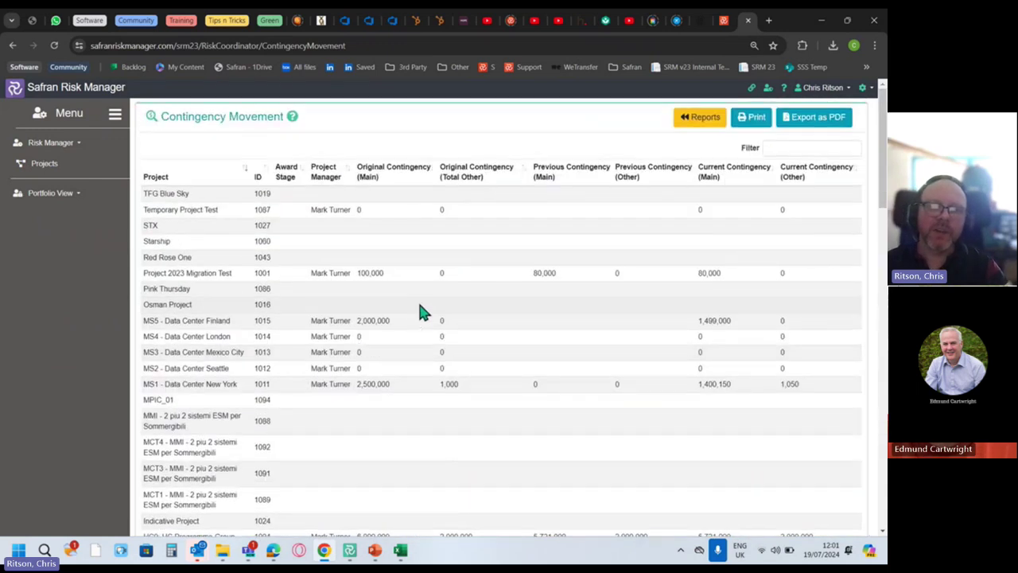
left_click(773, 150)
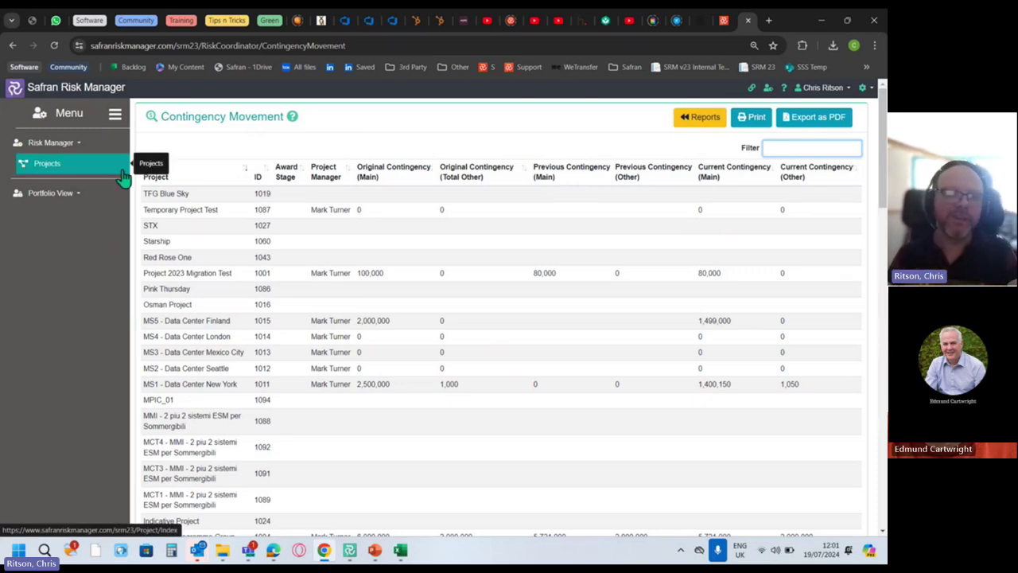
left_click(76, 205)
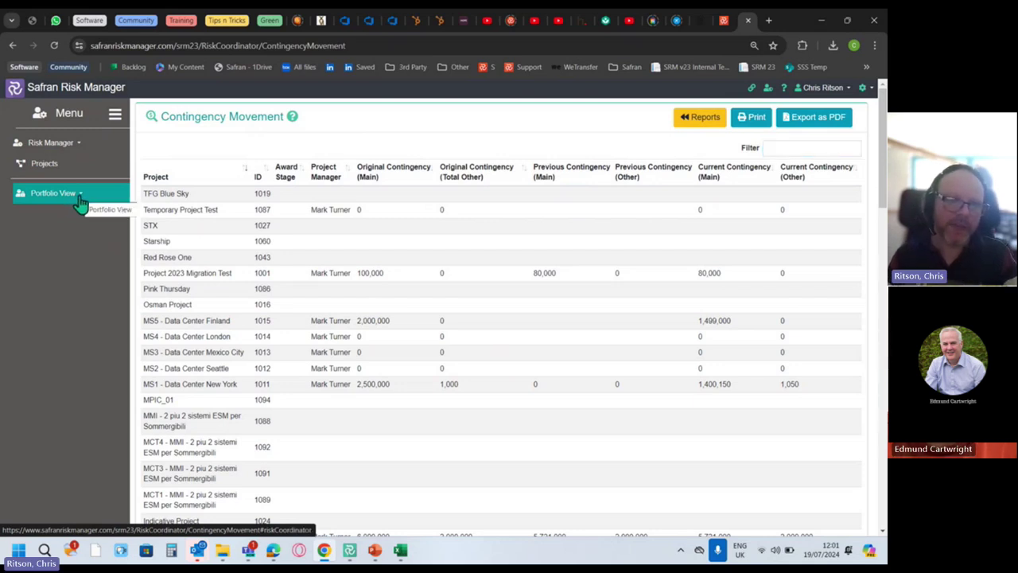
Expand Portfolio View in the sidebar to show its Projects and Reports items.
left_click(80, 202)
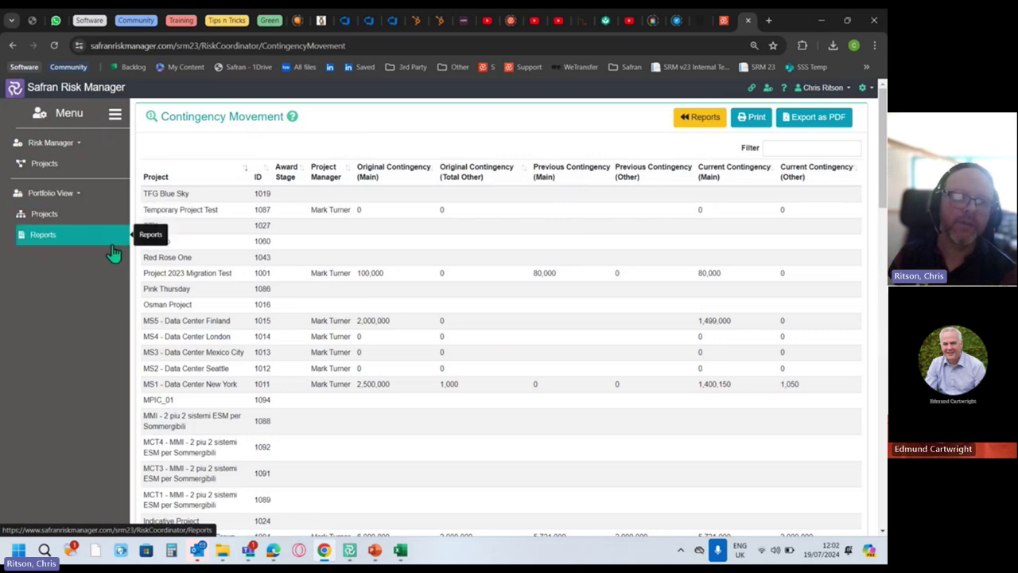
Open the Process report and inspect segments of its first pie charts.
left_click(40, 238)
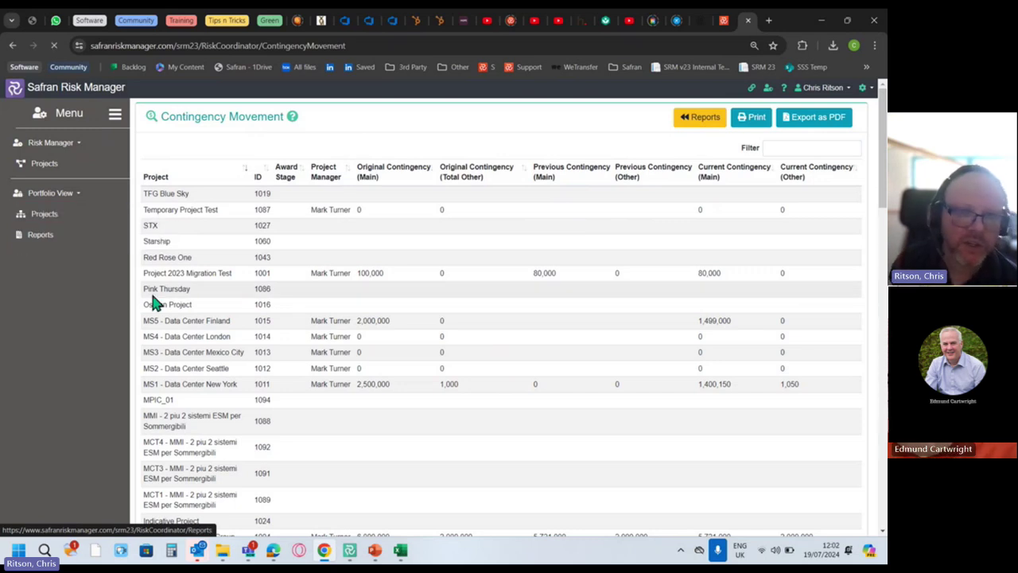
left_click(653, 177)
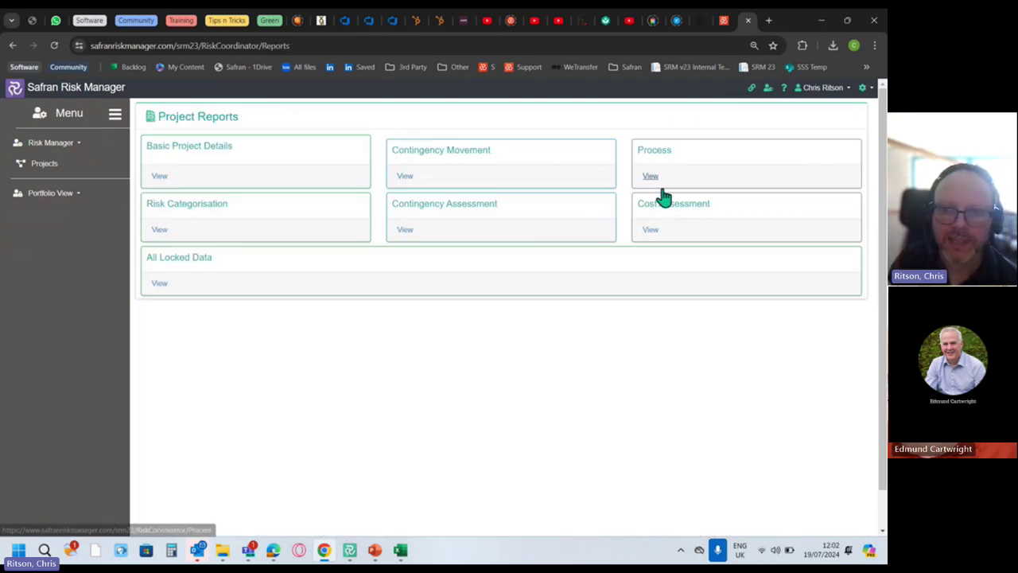
scroll(483, 270, "down", 5)
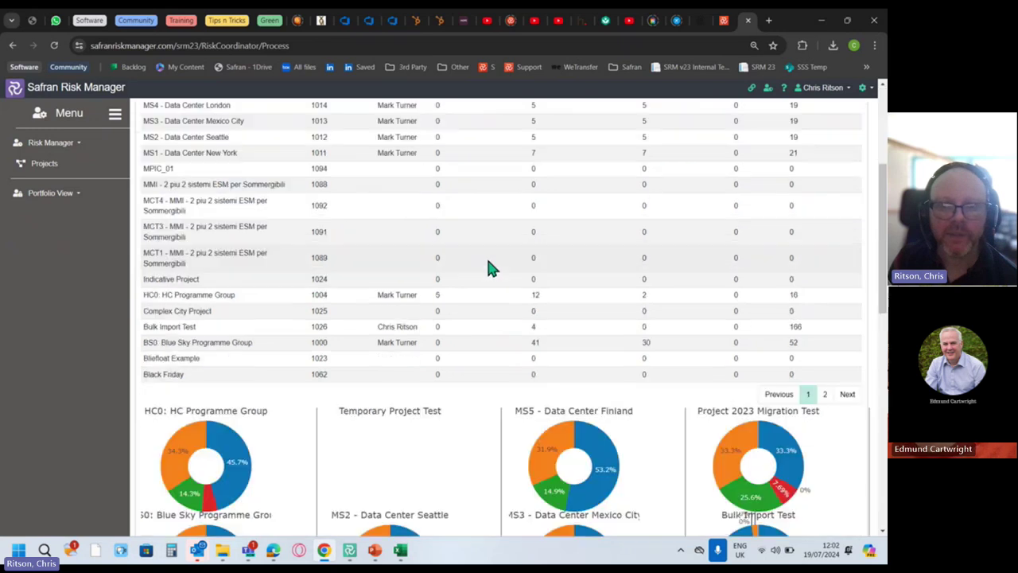
scroll(487, 302, "down", 2)
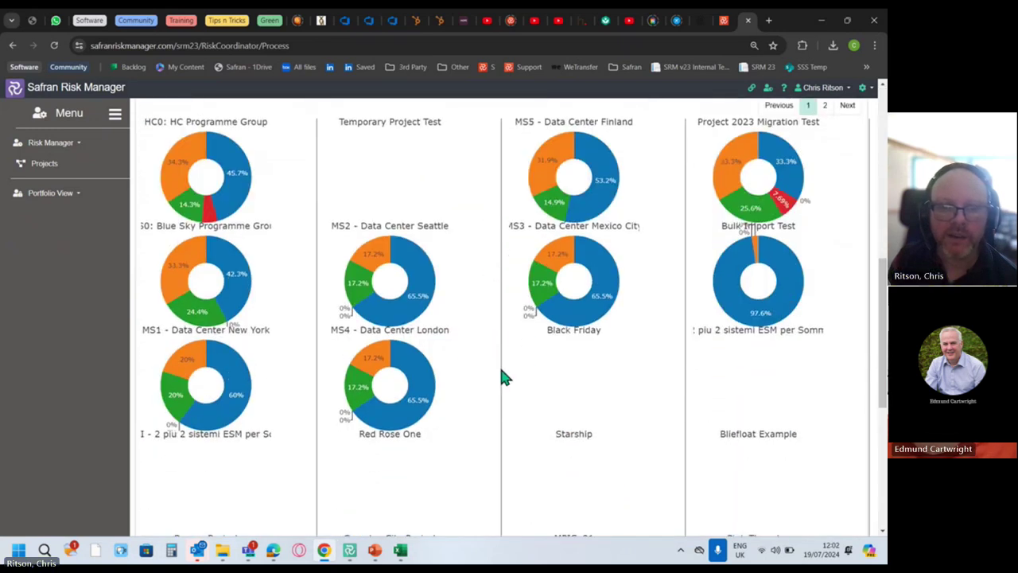
mouse_move(436, 277)
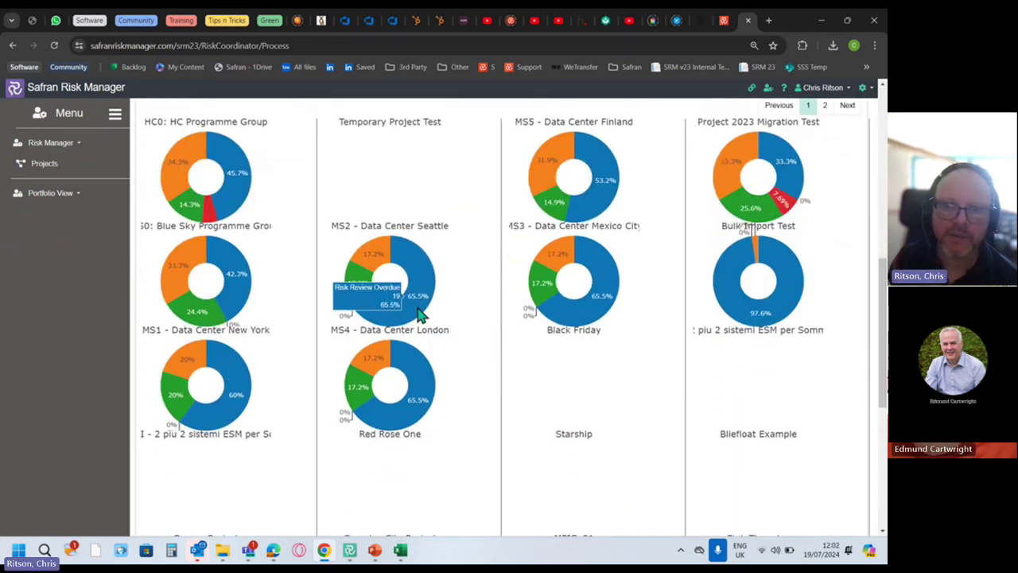
mouse_move(531, 205)
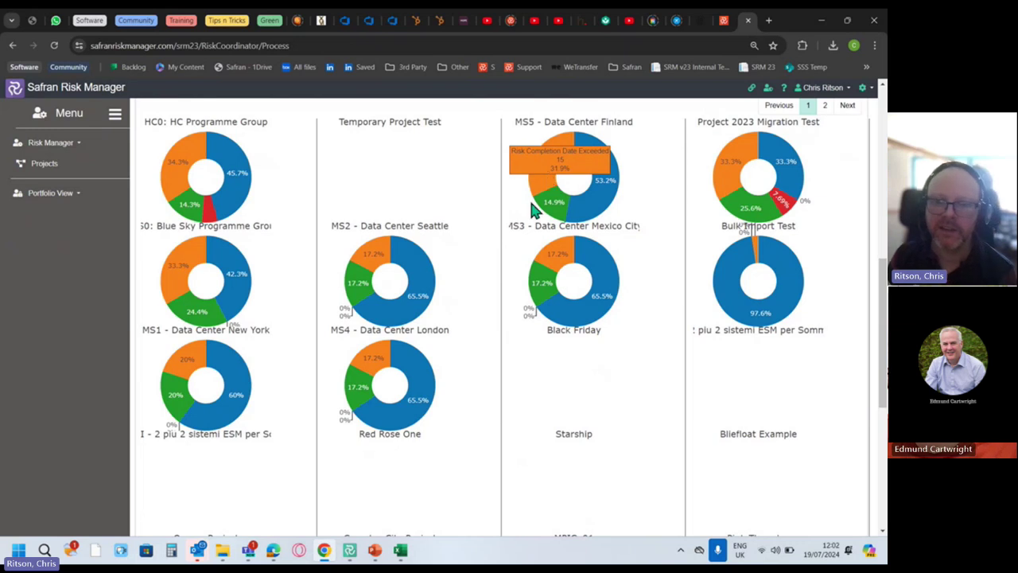
Scroll through the remaining Process pie charts, checking segment values, and return to the top.
scroll(471, 305, "up", 3)
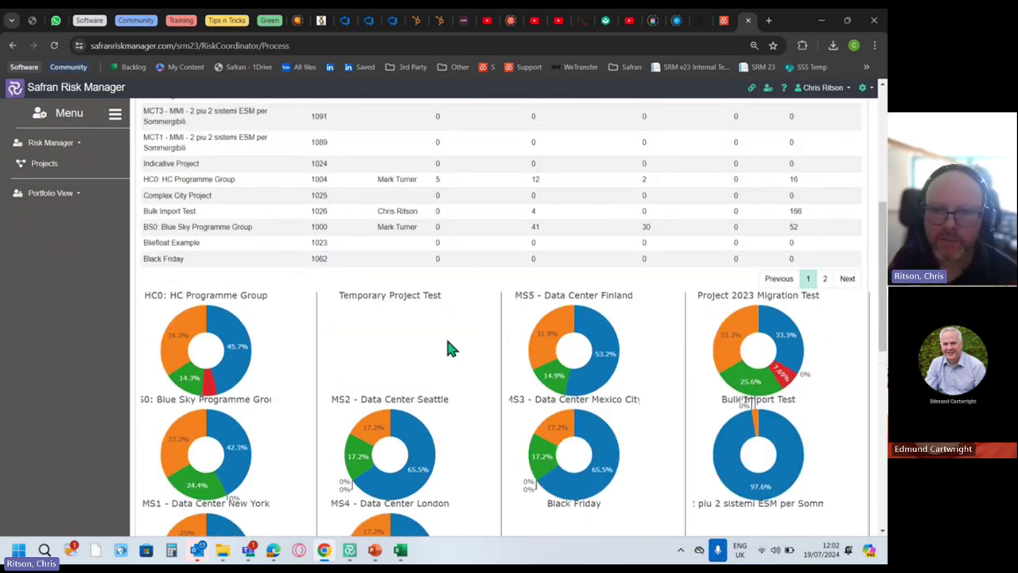
scroll(448, 343, "down", 2)
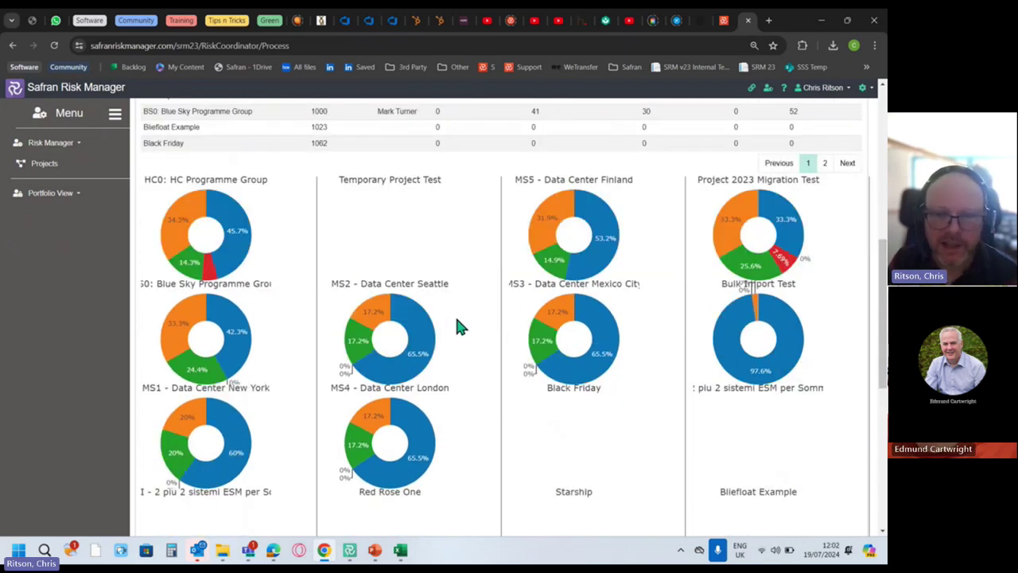
scroll(466, 313, "down", 8)
scroll(466, 313, "up", 7)
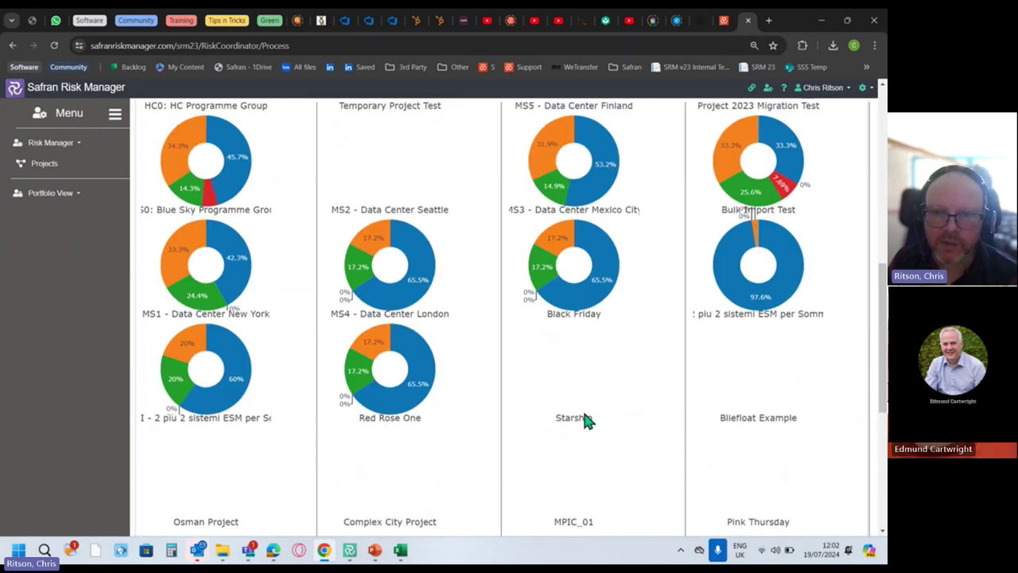
scroll(584, 419, "down", 4)
scroll(449, 391, "up", 3)
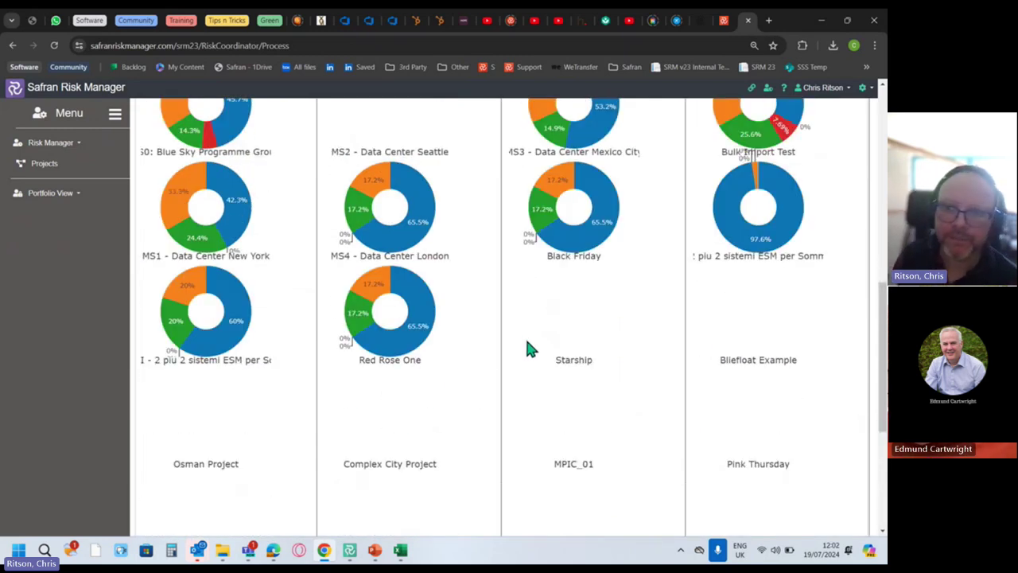
scroll(523, 338, "up", 1)
scroll(517, 340, "up", 2)
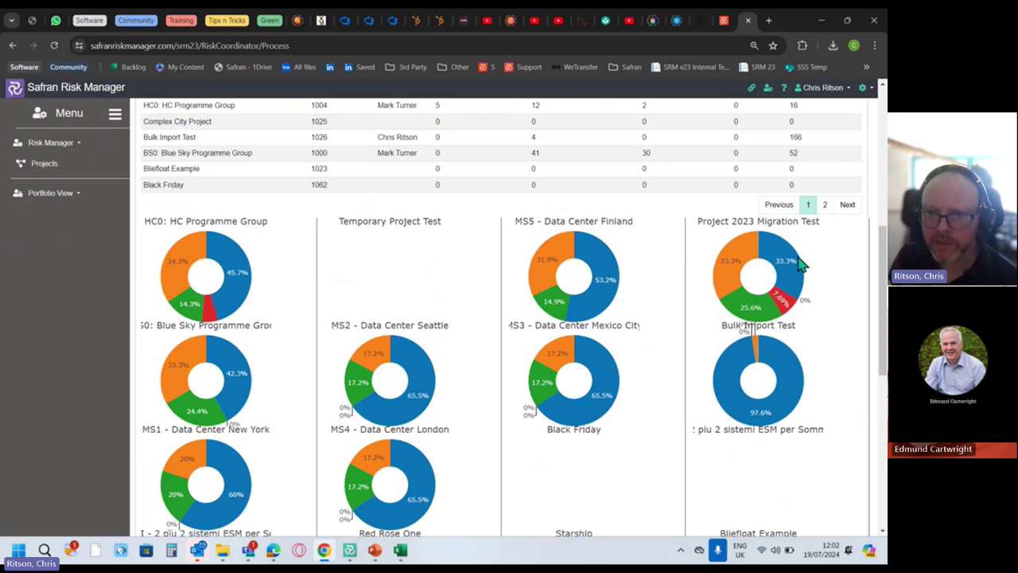
mouse_move(791, 310)
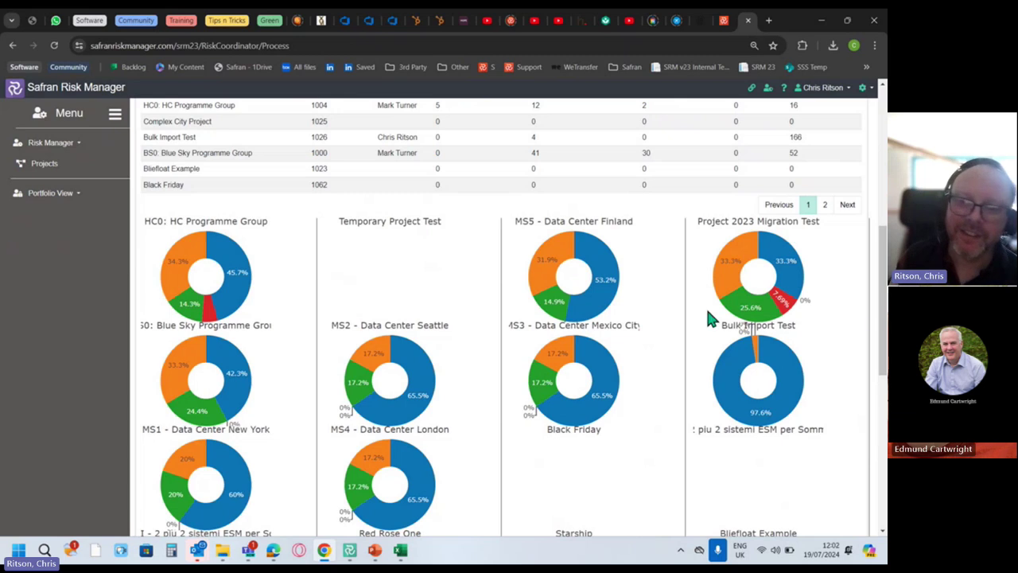
mouse_move(731, 249)
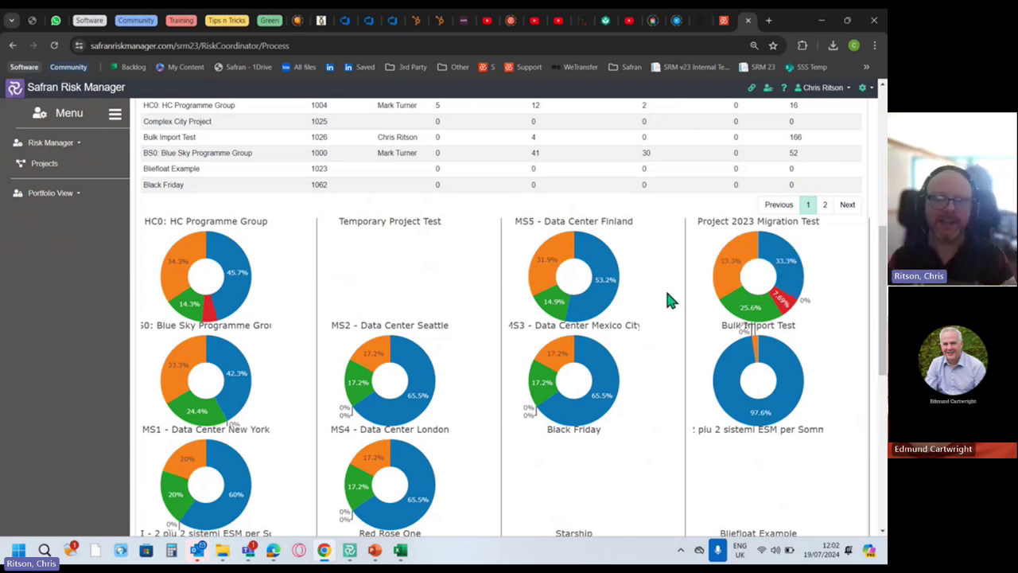
scroll(665, 287, "up", 5)
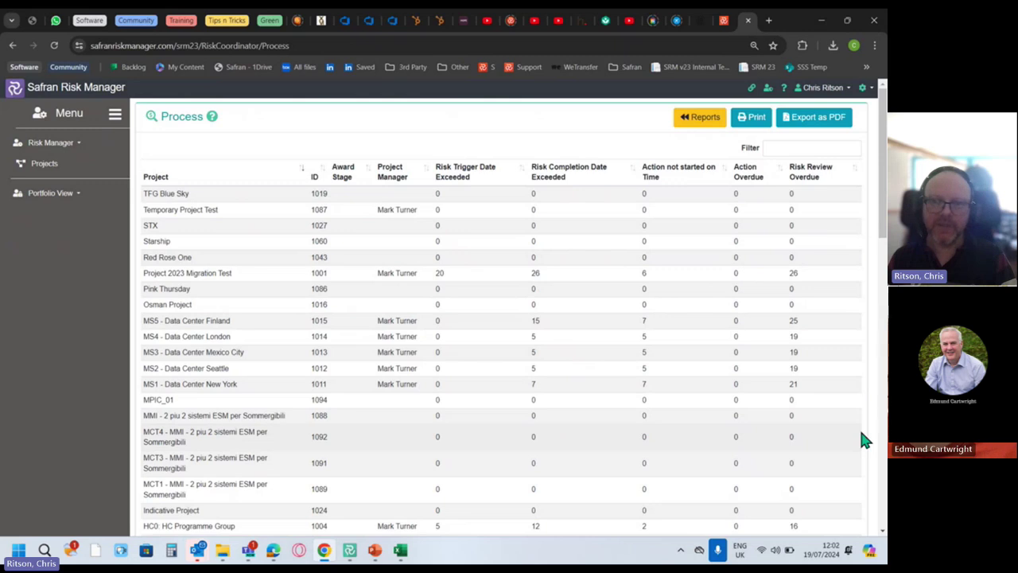
Go from the Process report back to the Project Reports page via Portfolio View > Reports.
left_click(764, 150)
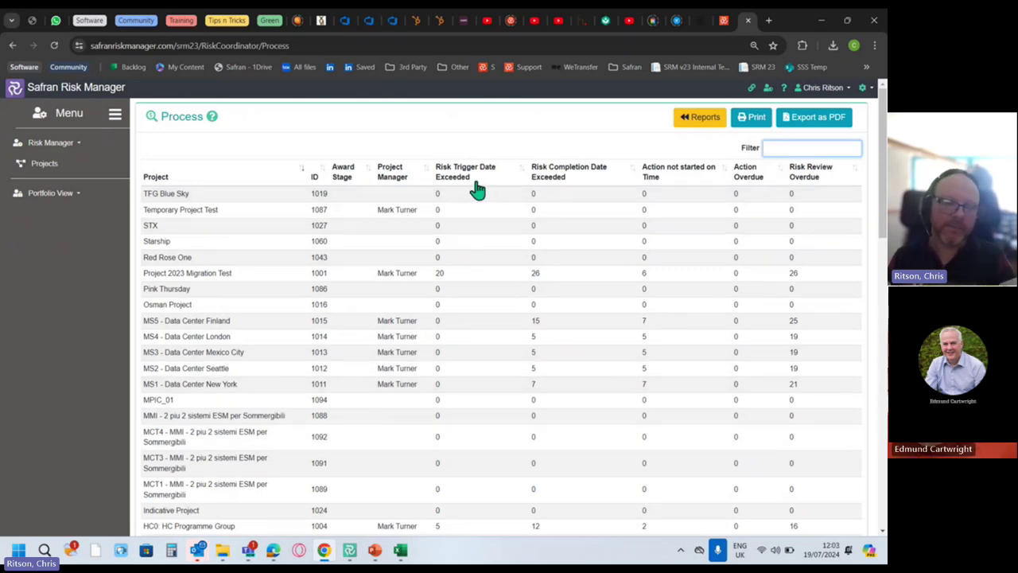
left_click(54, 194)
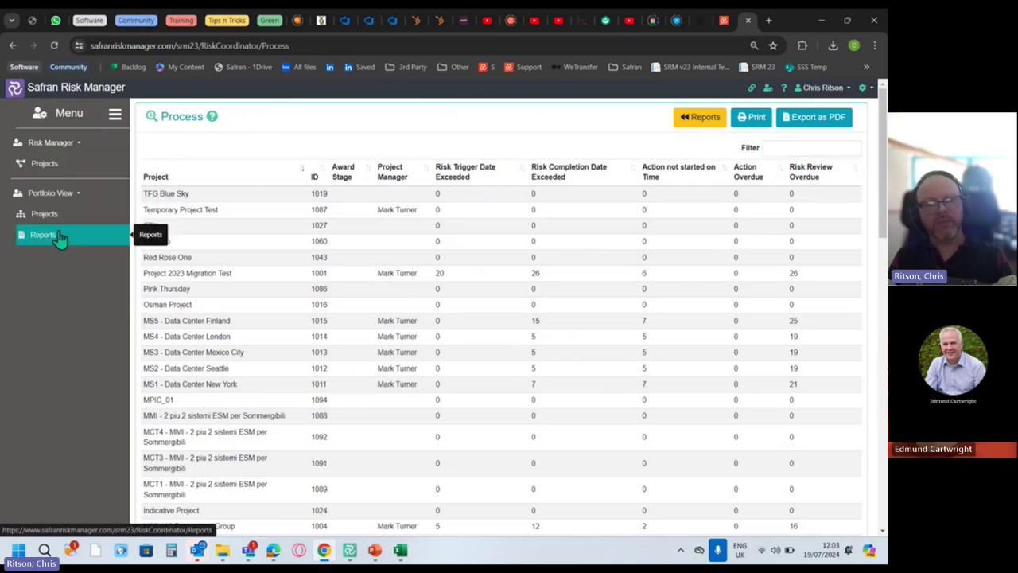
left_click(688, 121)
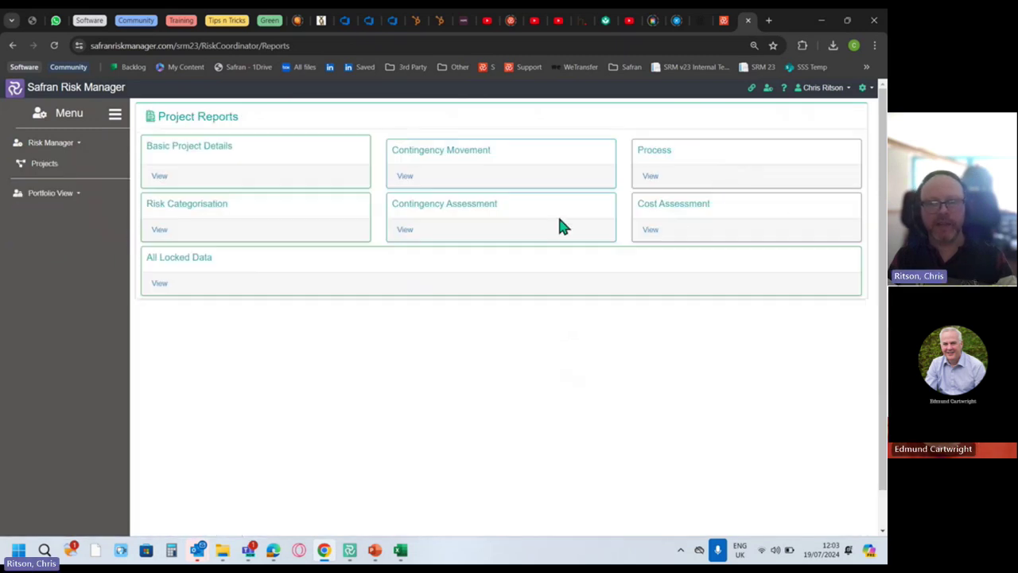